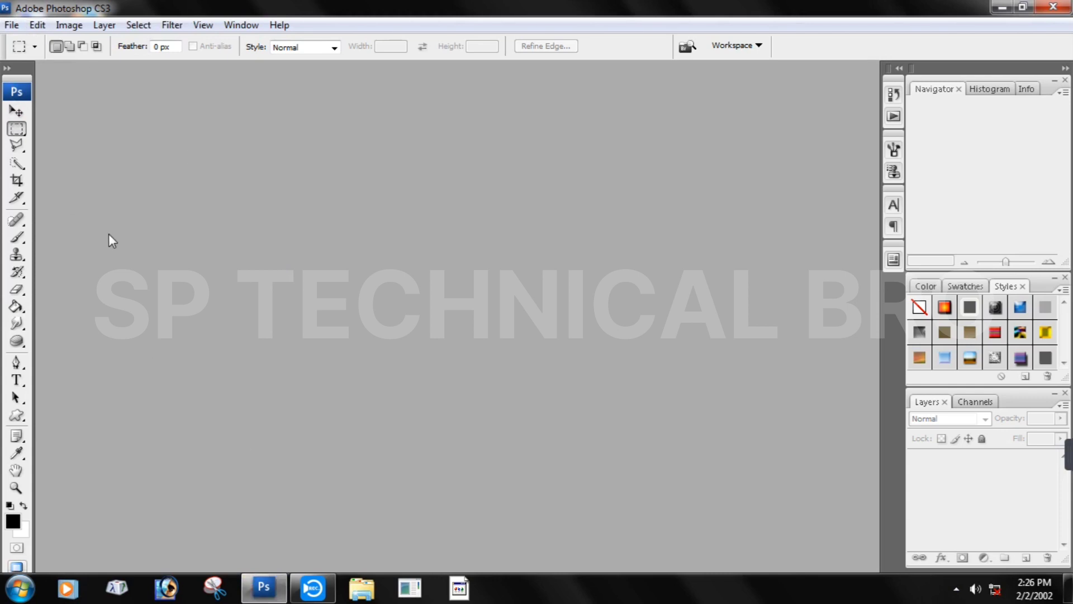
# Create a 1280 × 720 pixel RGB document at 300 pixels/inch with transparent background, shown whole in a floating window
pyautogui.click(16, 111)
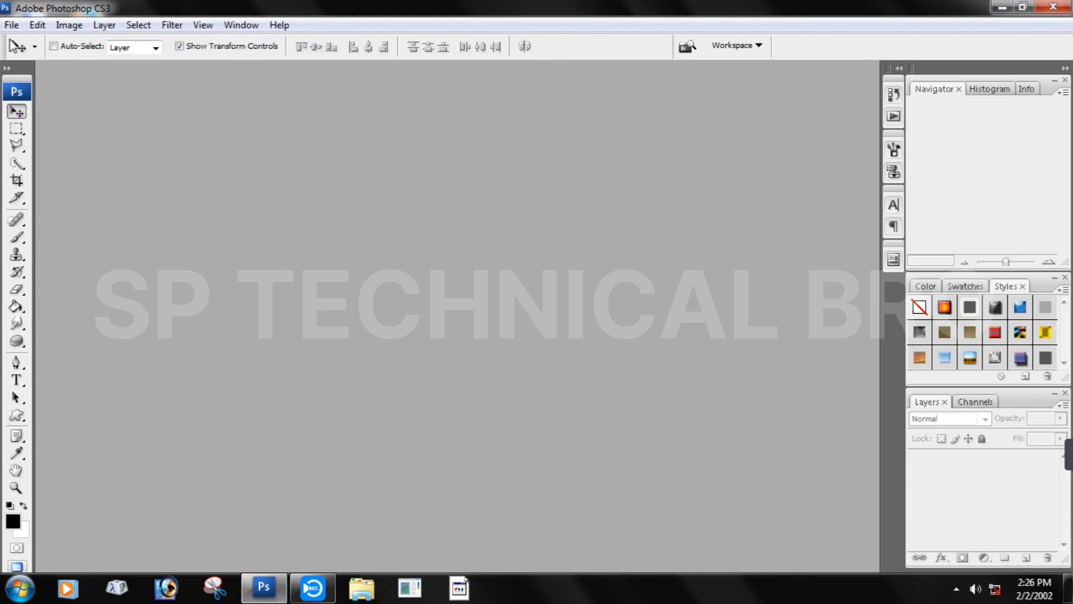
pyautogui.click(11, 25)
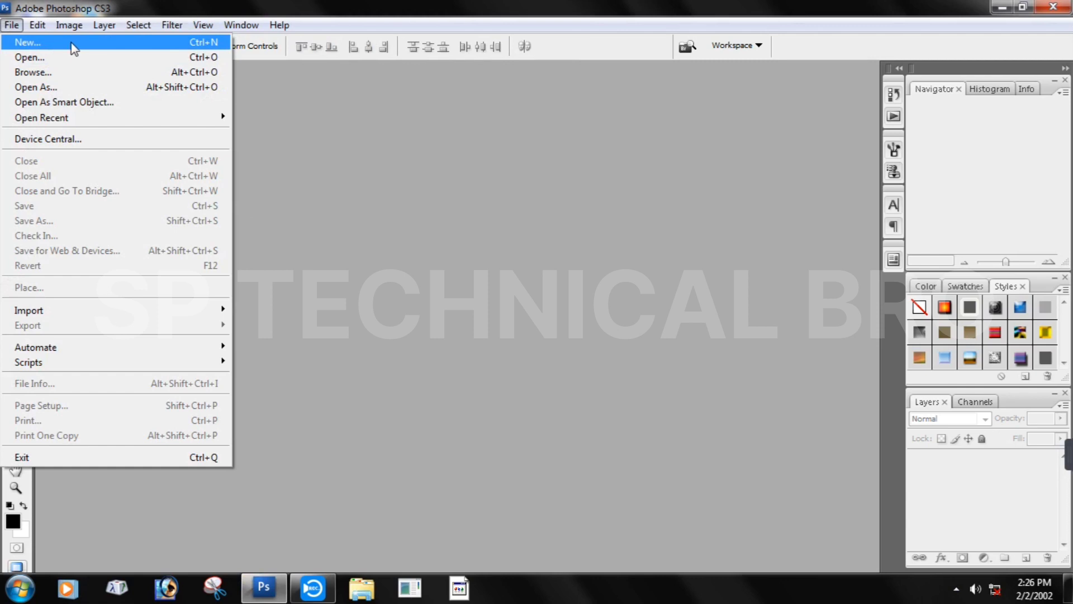
pyautogui.click(213, 48)
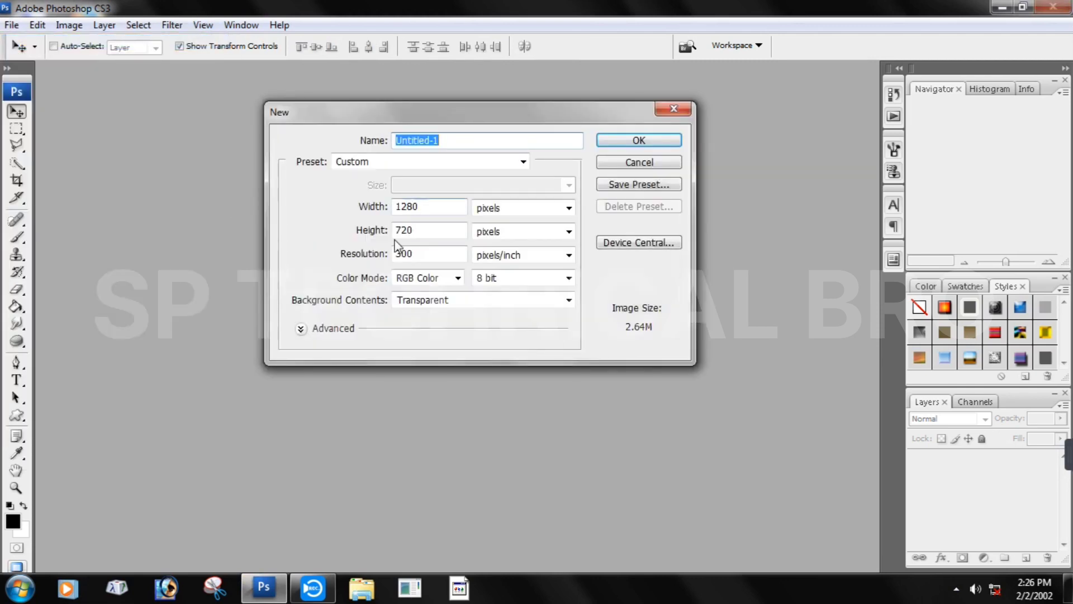
pyautogui.click(663, 138)
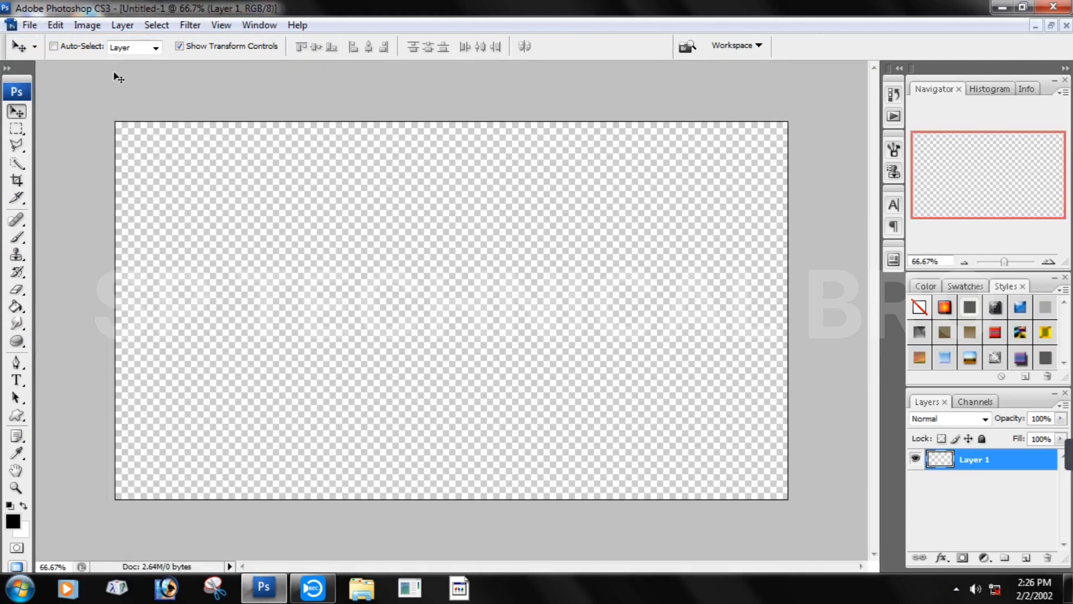
pyautogui.click(1051, 27)
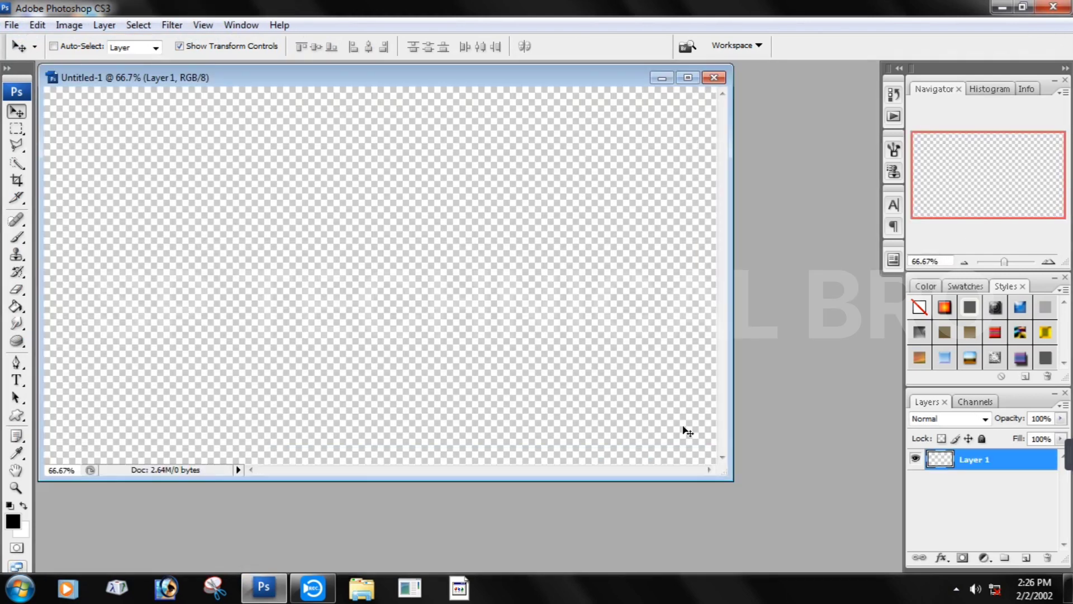
pyautogui.moveTo(709, 474); pyautogui.dragTo(767, 491)
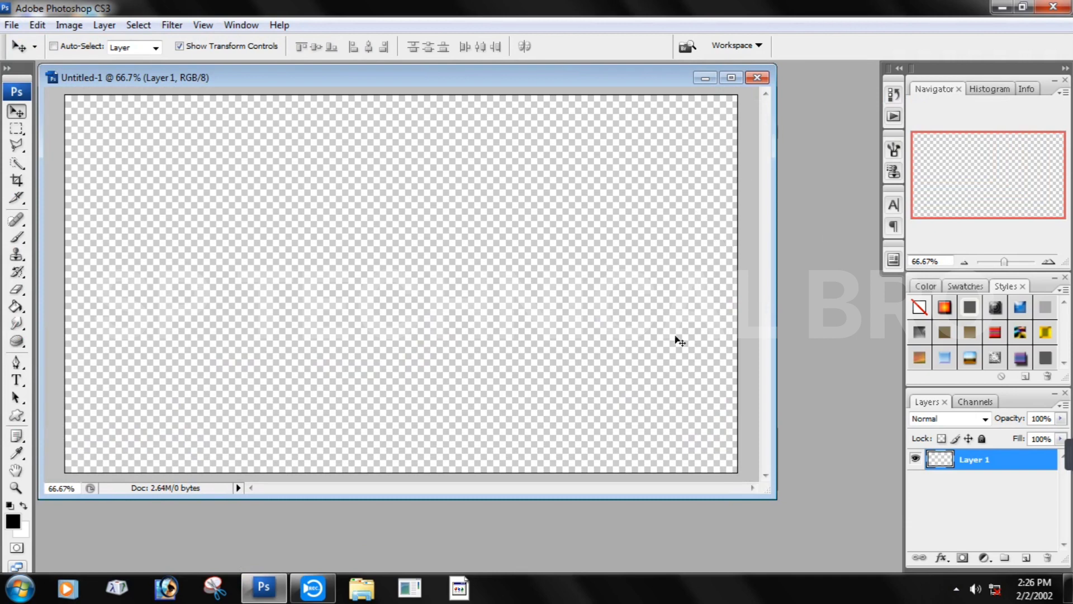
# Open the dark alley background image, copy it into the new document and scale it to fill the whole canvas
pyautogui.hotkey('ctrl', 'o')
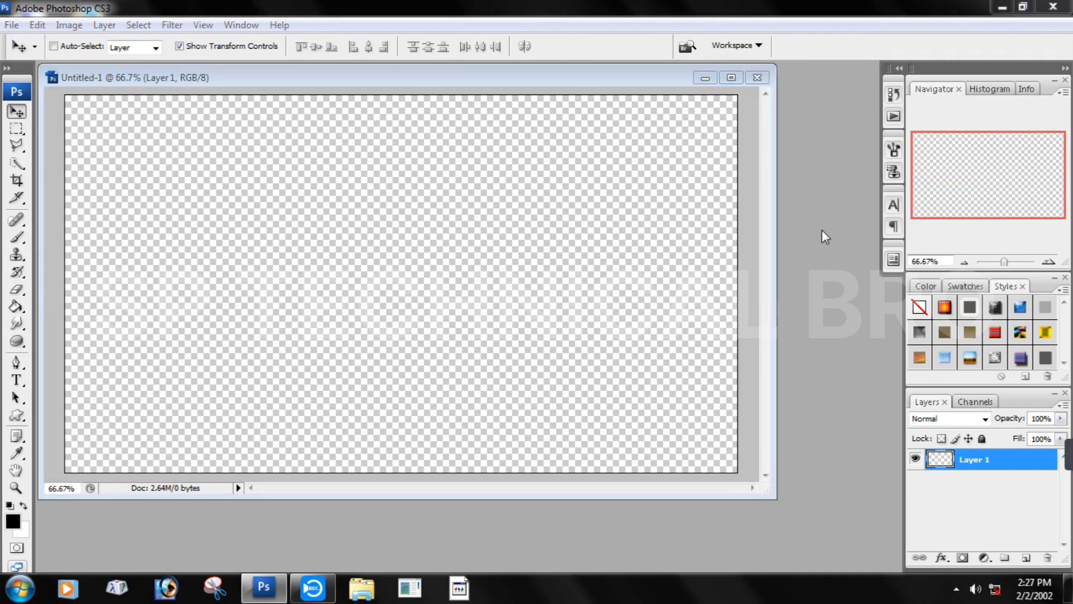
pyautogui.click(667, 150)
pyautogui.doubleClick(667, 149)
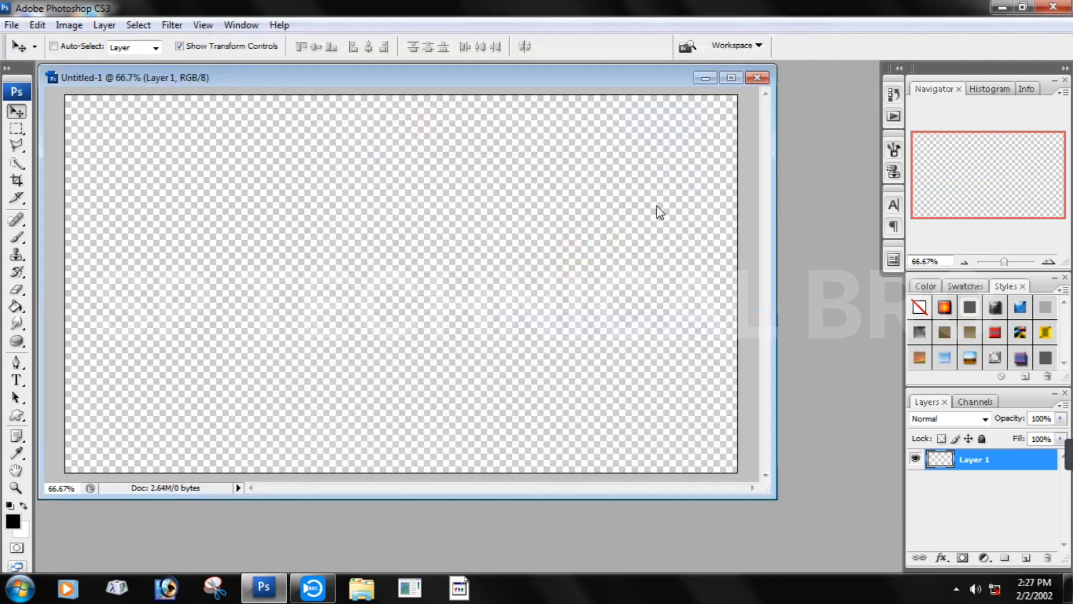
pyautogui.moveTo(714, 338); pyautogui.dragTo(345, 122)
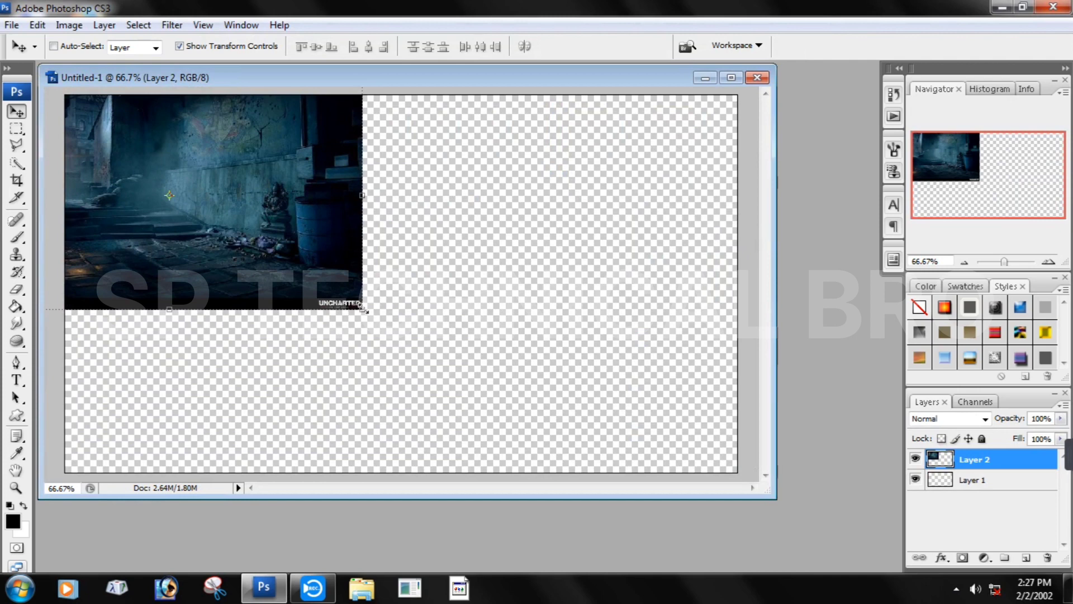
pyautogui.moveTo(362, 308); pyautogui.dragTo(737, 472)
pyautogui.press('Return')
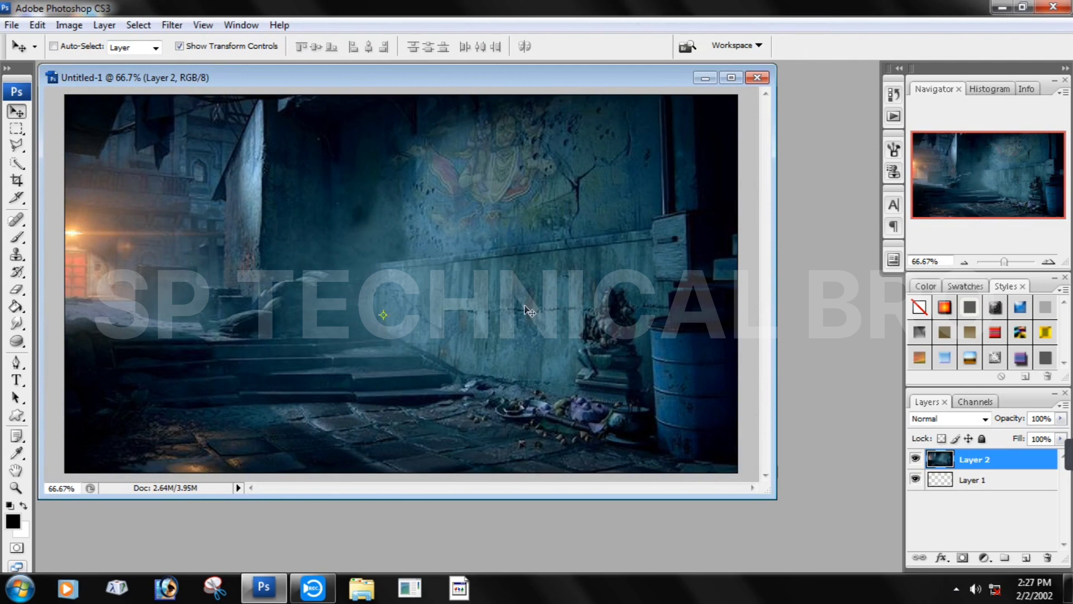
# Apply a Motion Blur at an angle of 0° to the alley background layer, using a distance above 10 pixels
pyautogui.click(177, 26)
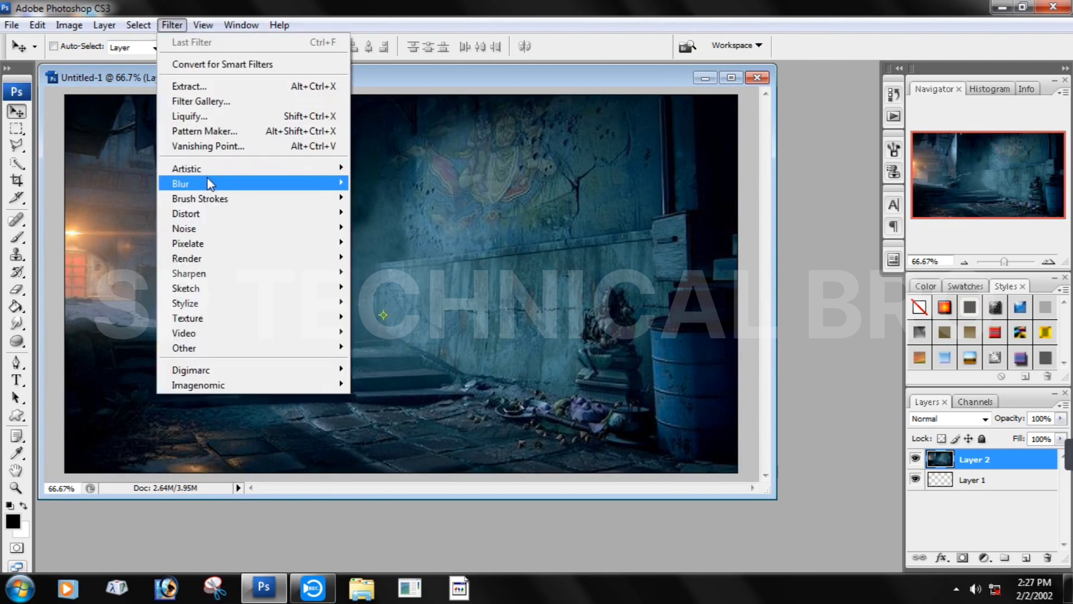
pyautogui.moveTo(210, 183)
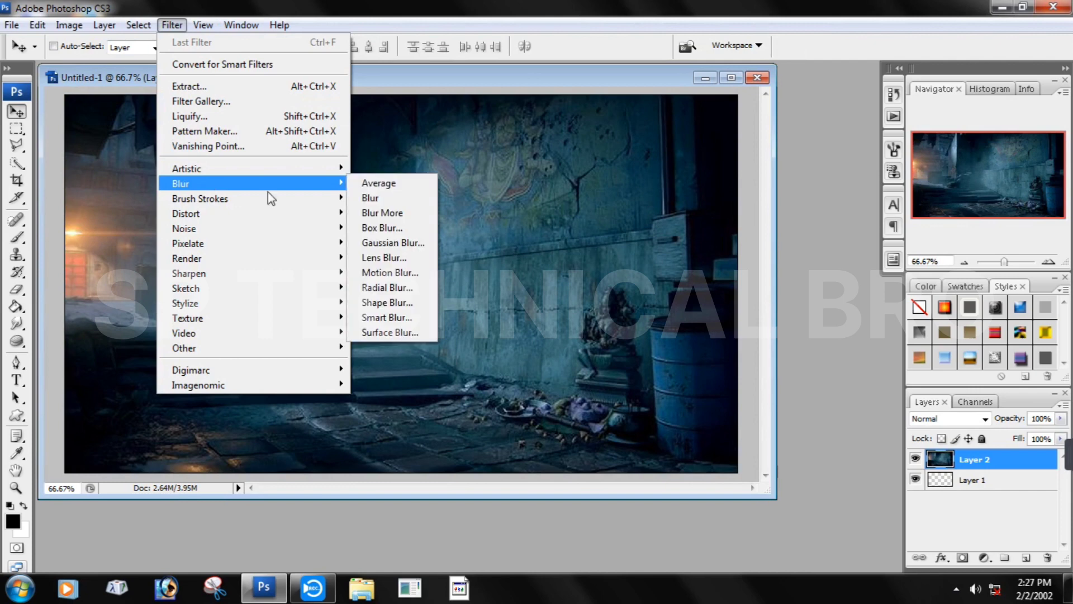
pyautogui.click(408, 273)
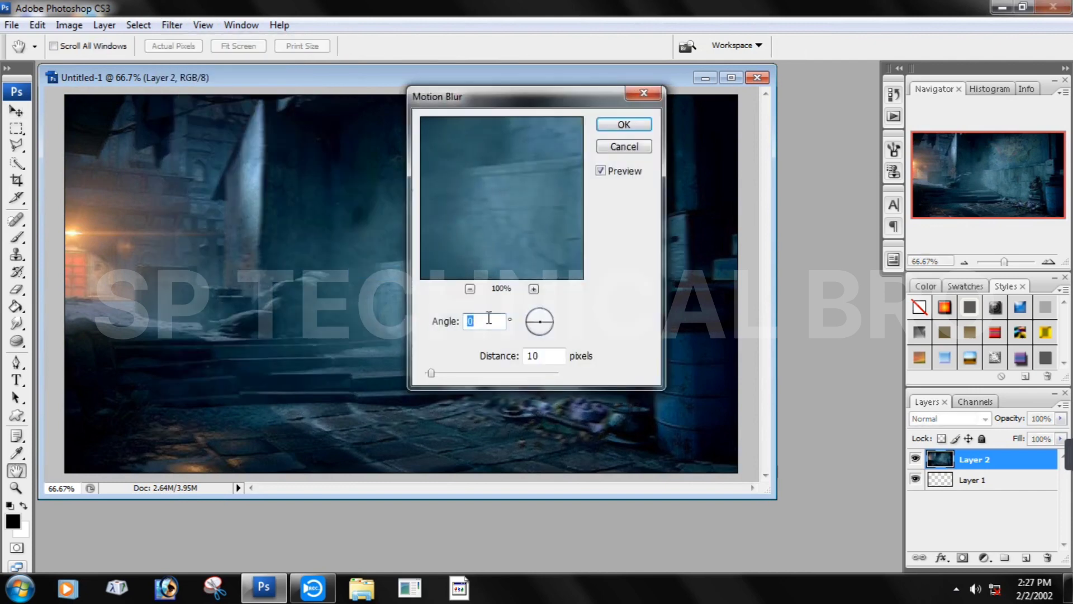
pyautogui.click(441, 373)
pyautogui.click(623, 124)
pyautogui.press('v')
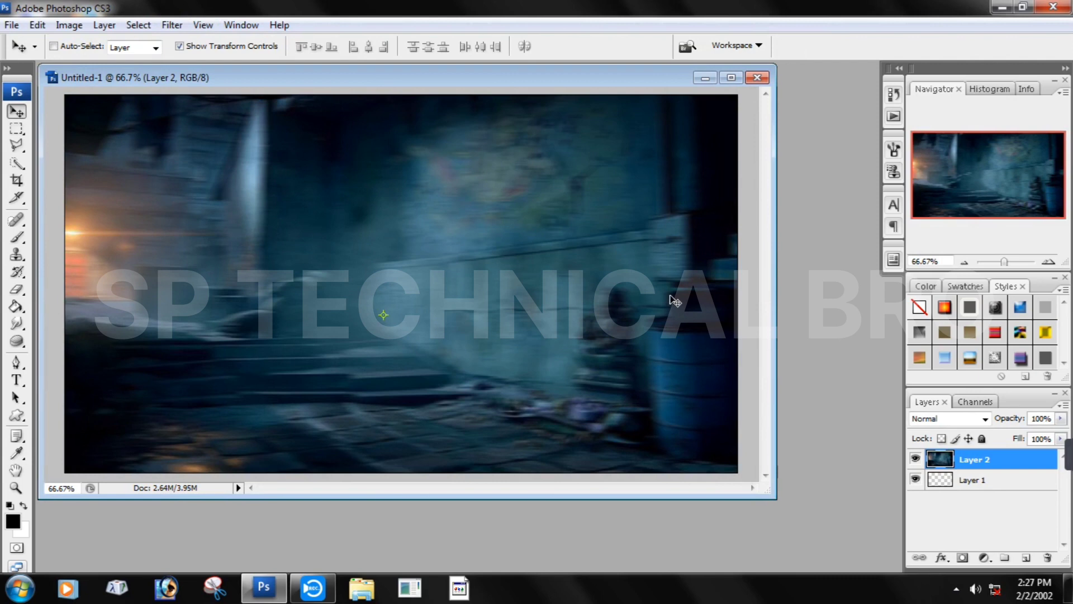
# Soften the alley background layer further with a Gaussian Blur
pyautogui.click(172, 25)
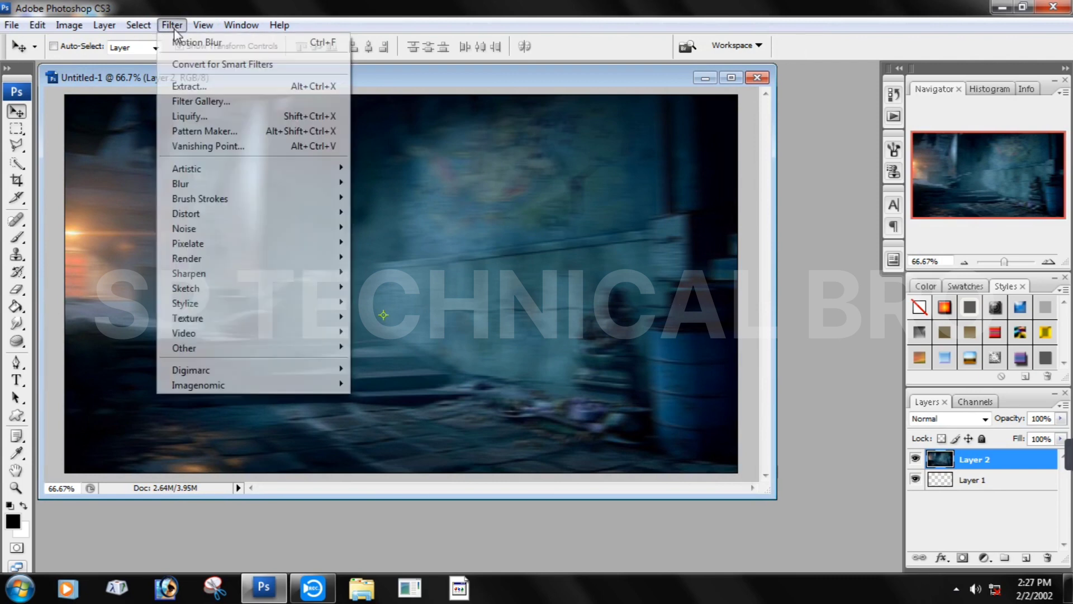
pyautogui.moveTo(197, 186)
pyautogui.click(430, 244)
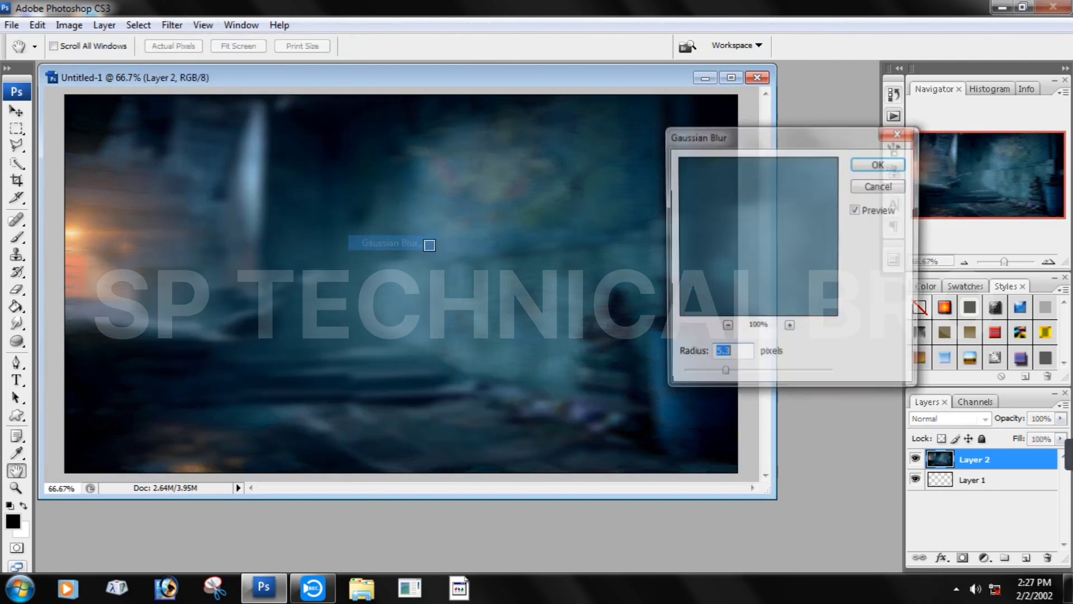
pyautogui.click(878, 163)
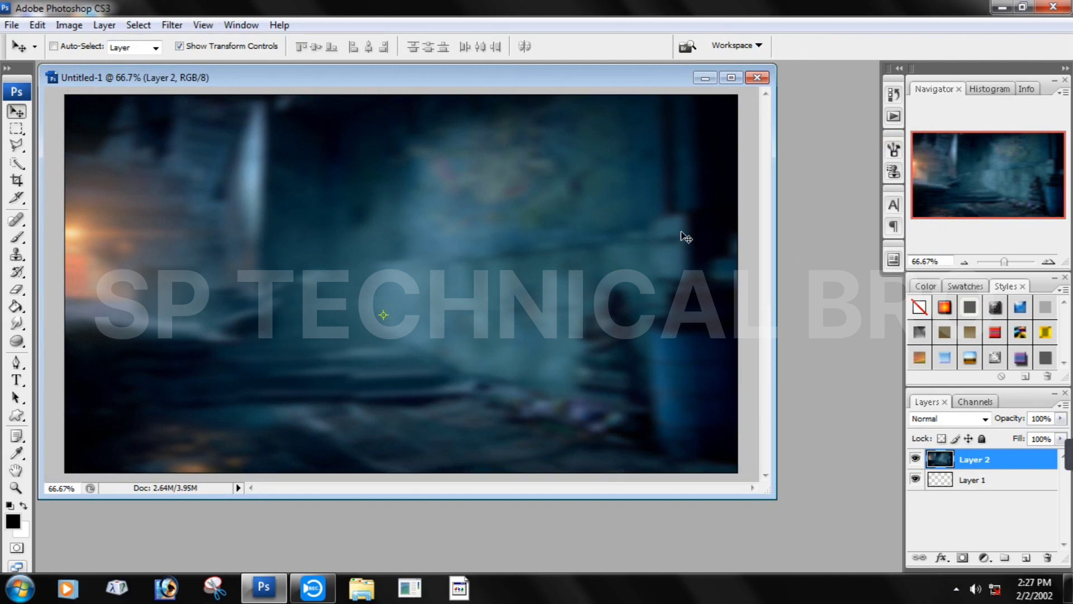
# Open SeekPng.com_saraswati-png_310419.png from Local Disk (E:) and copy the Krishna figure onto the blurred background
pyautogui.hotkey('ctrl', 'o')
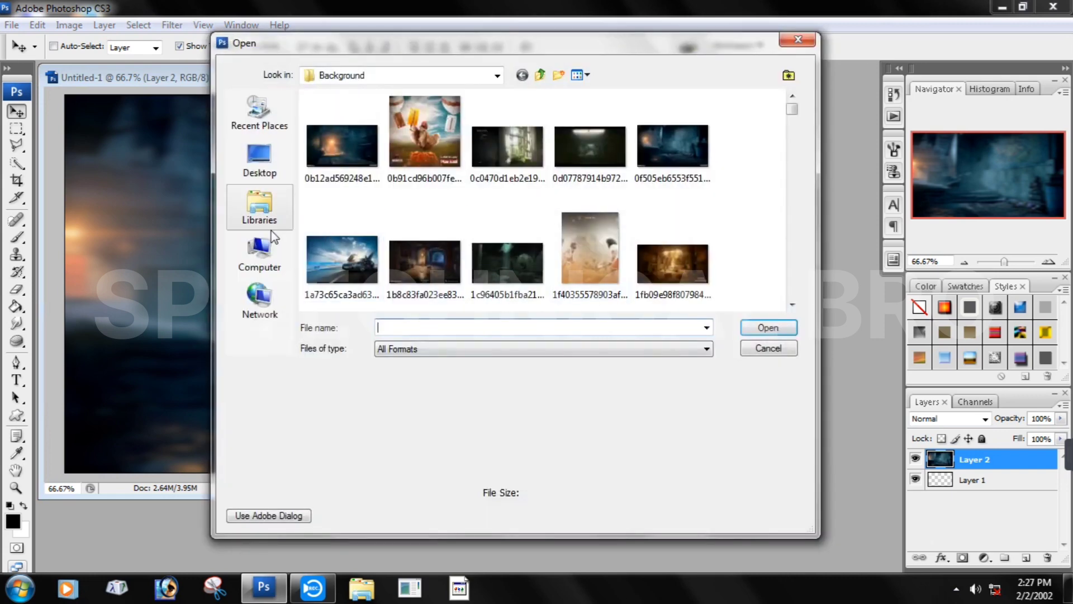
pyautogui.click(255, 249)
pyautogui.doubleClick(378, 172)
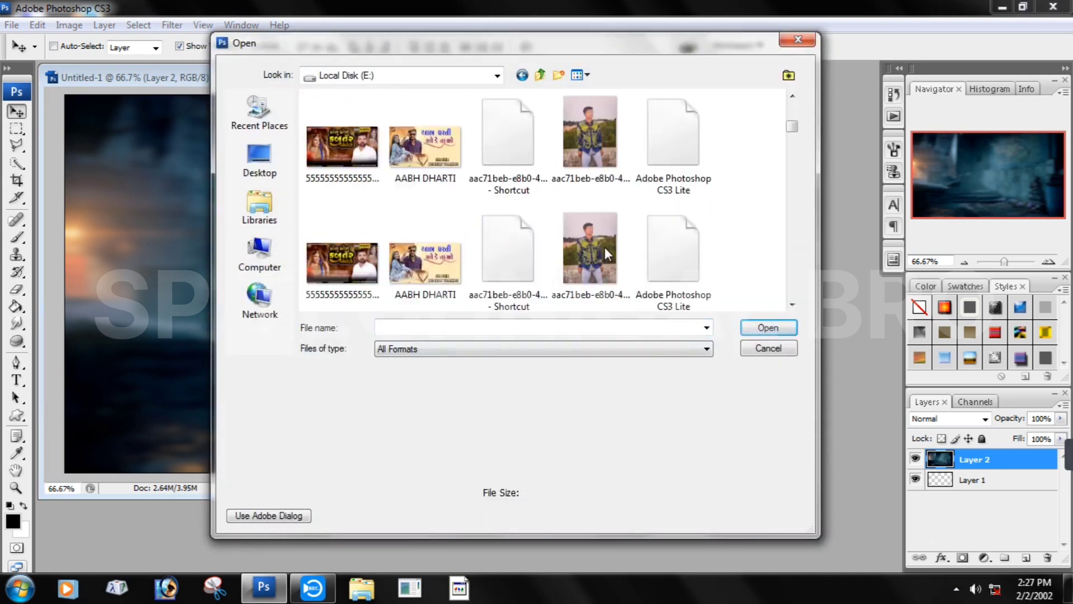
pyautogui.scroll(-10, 611, 273)
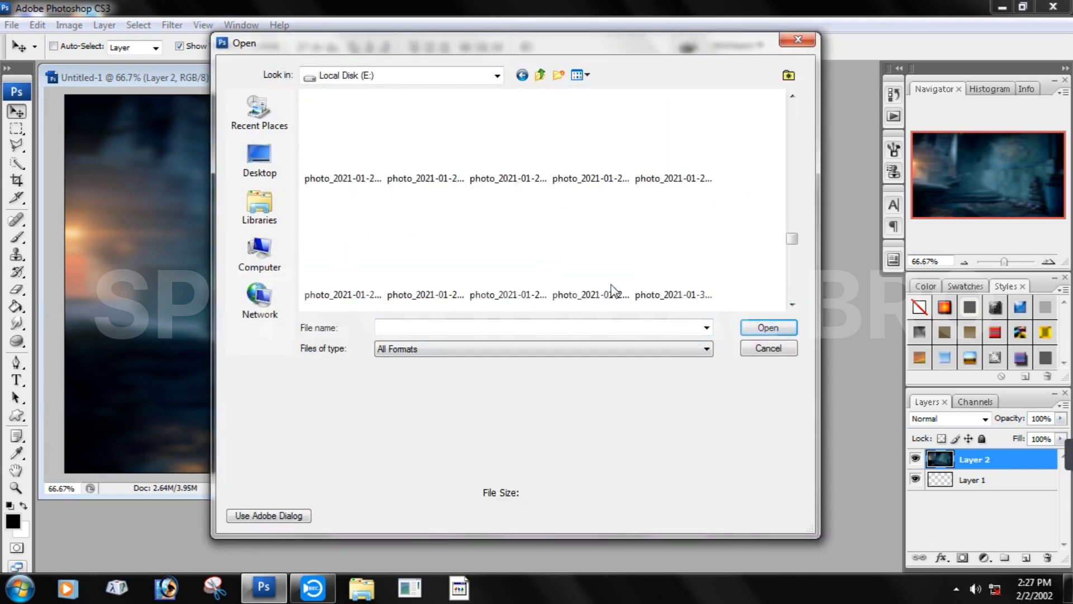
pyautogui.scroll(-5, 613, 290)
pyautogui.scroll(5, 613, 290)
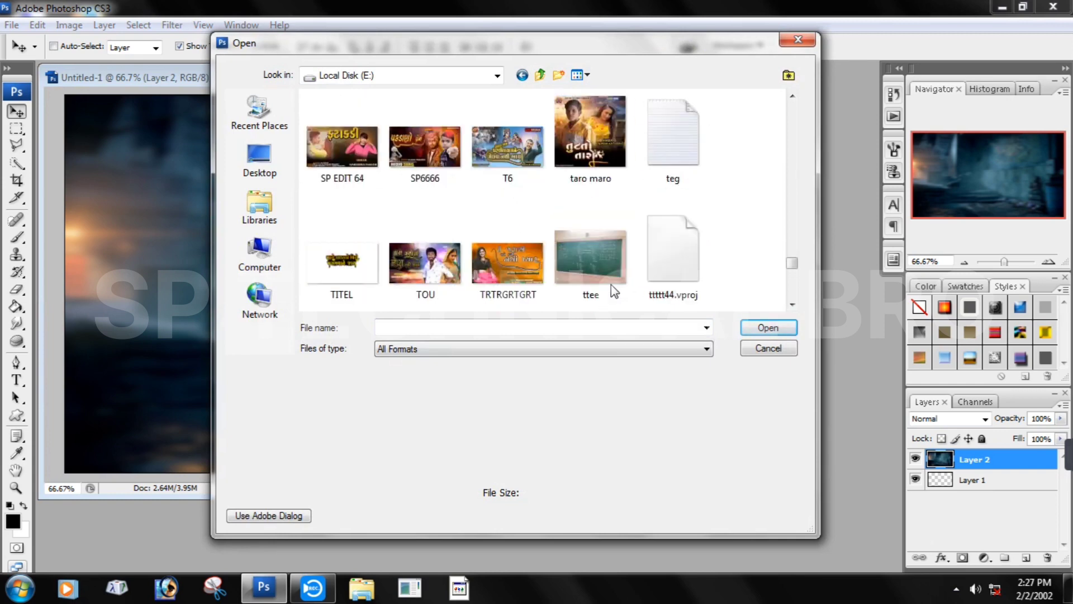
pyautogui.moveTo(417, 145)
pyautogui.mouseDown()
pyautogui.moveTo(420, 233)
pyautogui.moveTo(159, 275)
pyautogui.moveTo(374, 190)
pyautogui.moveTo(410, 161)
pyautogui.mouseUp()
pyautogui.doubleClick(432, 158)
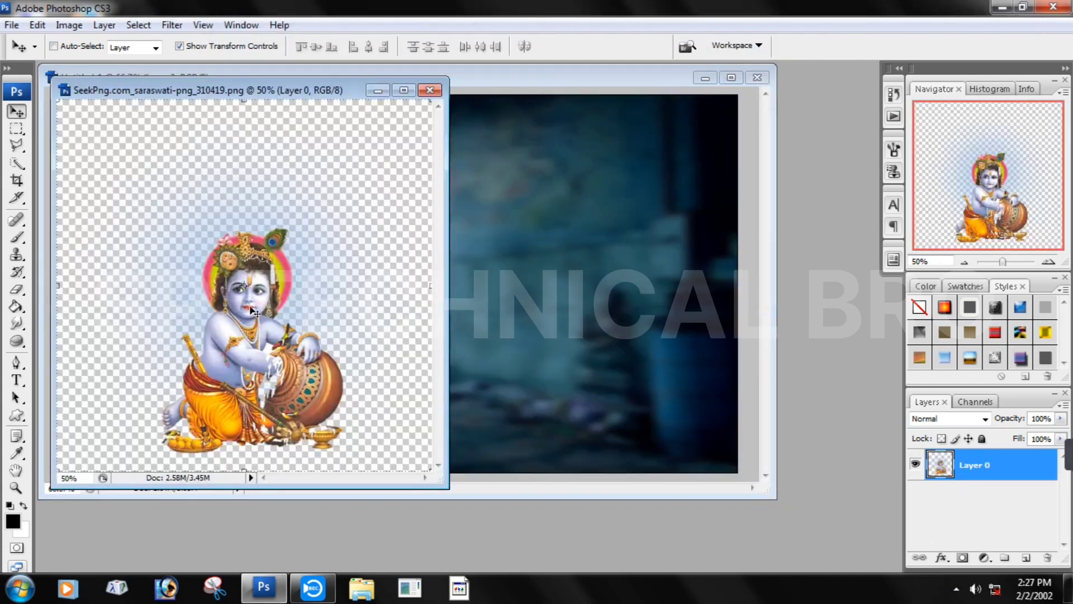
pyautogui.moveTo(267, 357); pyautogui.dragTo(485, 276)
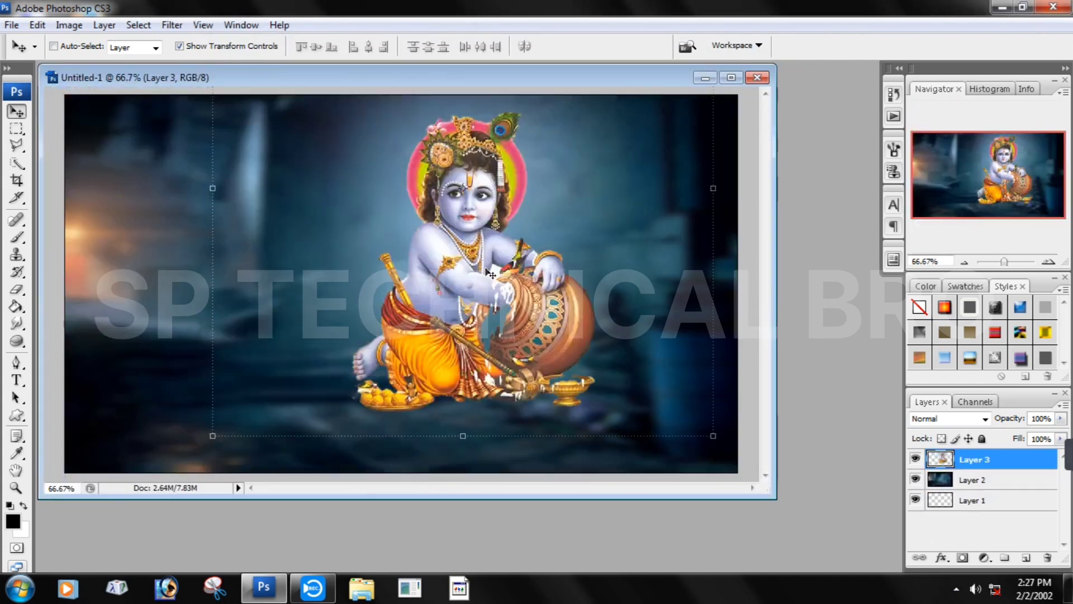
# Maximize the document window, scale the Krishna figure down and move it to the lower-left part of the canvas
pyautogui.click(731, 78)
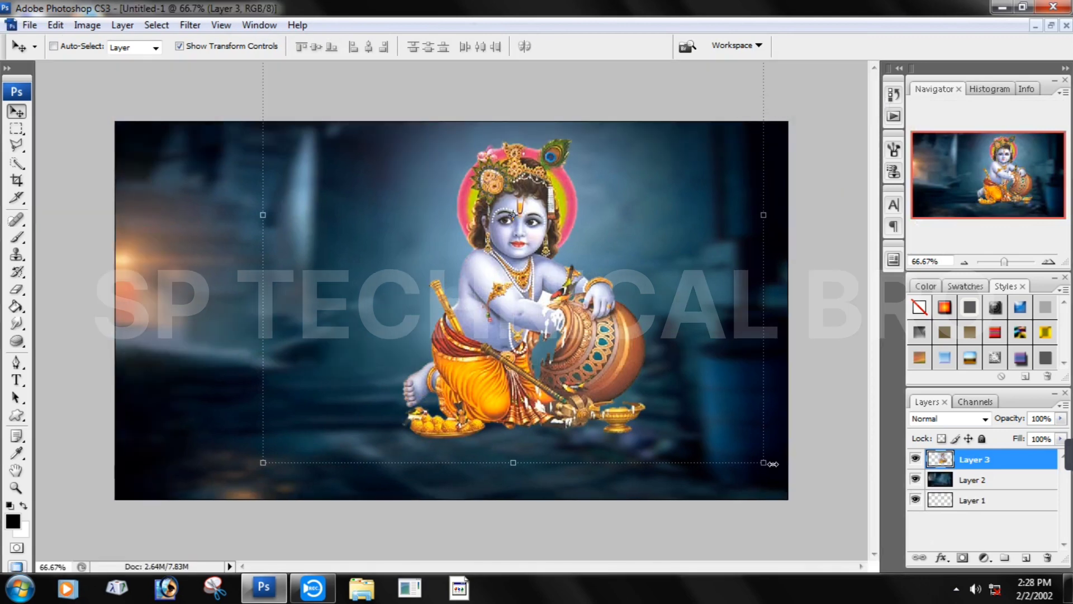
pyautogui.moveTo(763, 462); pyautogui.dragTo(581, 282)
pyautogui.press('Return')
pyautogui.moveTo(488, 202); pyautogui.dragTo(290, 403)
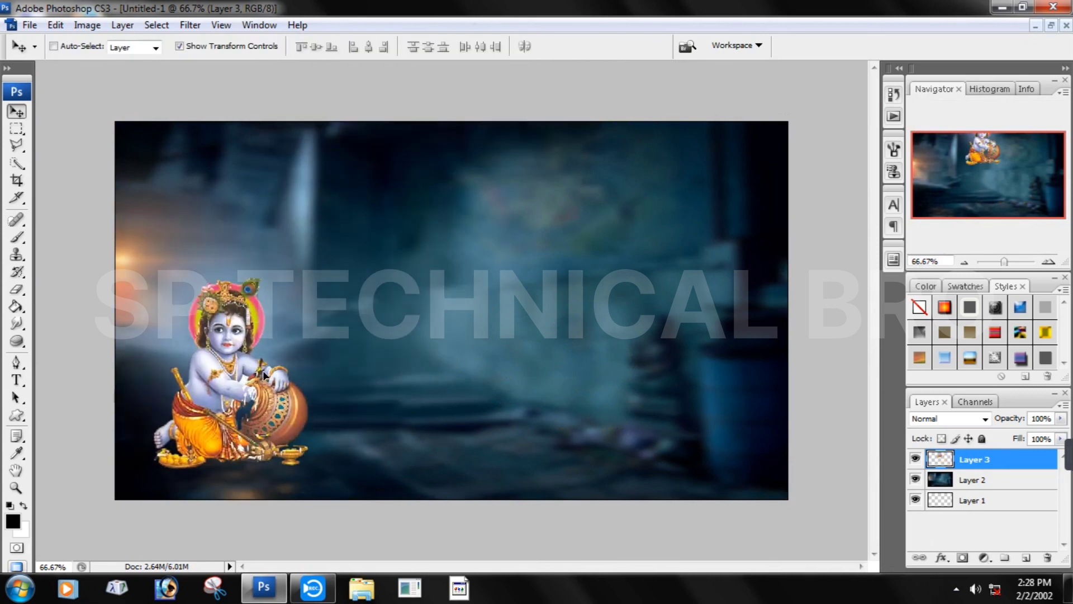
# Enlarge the Krishna figure and reposition it so it sits in the lower-left corner of the canvas
pyautogui.click(375, 482)
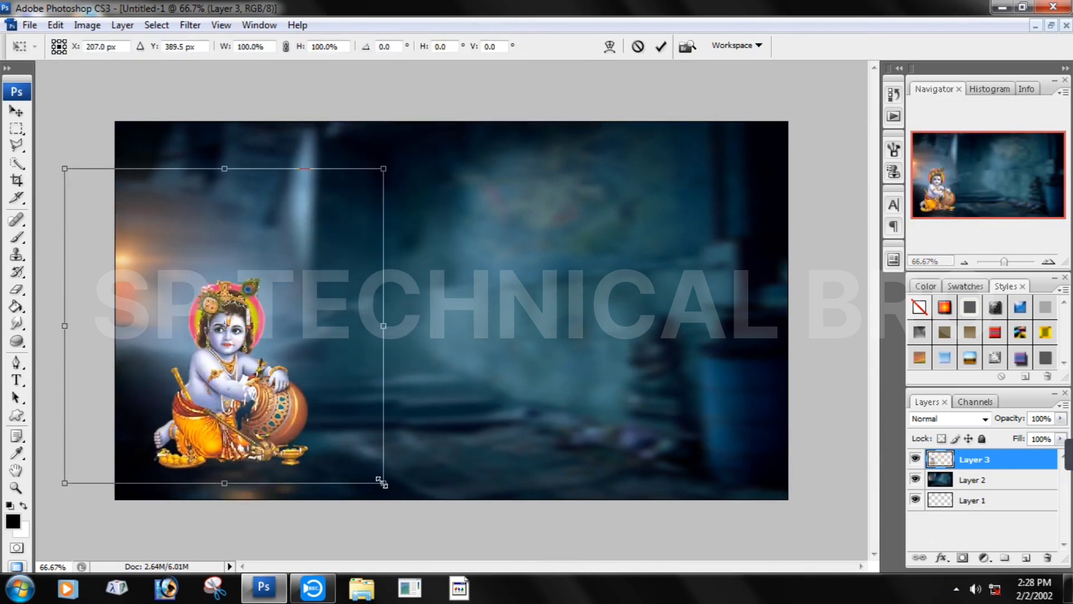
pyautogui.moveTo(382, 483); pyautogui.dragTo(479, 561)
pyautogui.press('Return')
pyautogui.moveTo(309, 411); pyautogui.dragTo(272, 349)
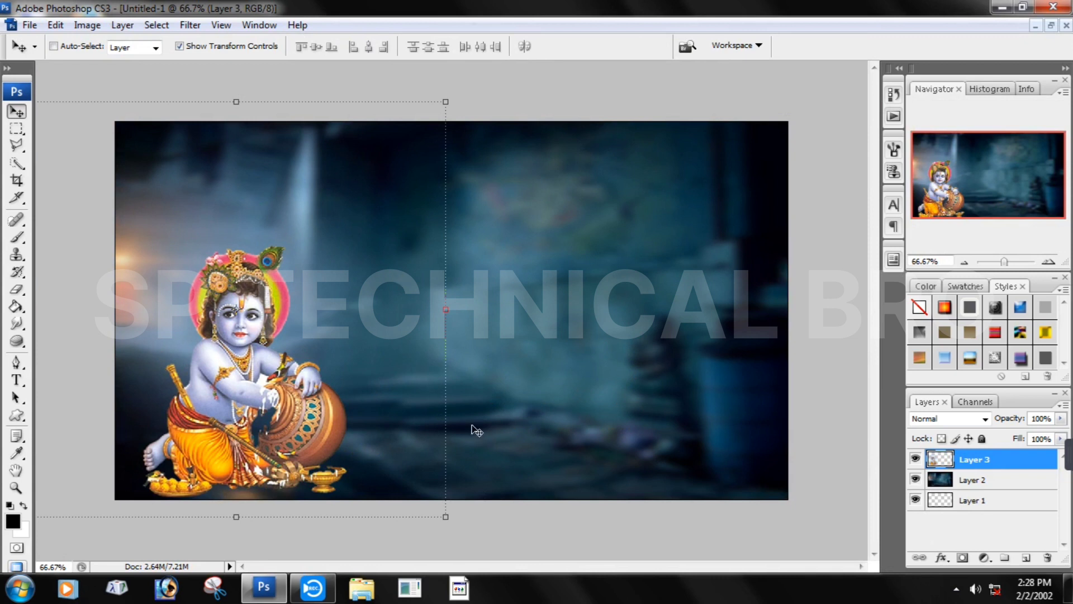
pyautogui.moveTo(319, 334)
pyautogui.mouseDown()
pyautogui.moveTo(310, 302)
pyautogui.moveTo(299, 333)
pyautogui.mouseUp()
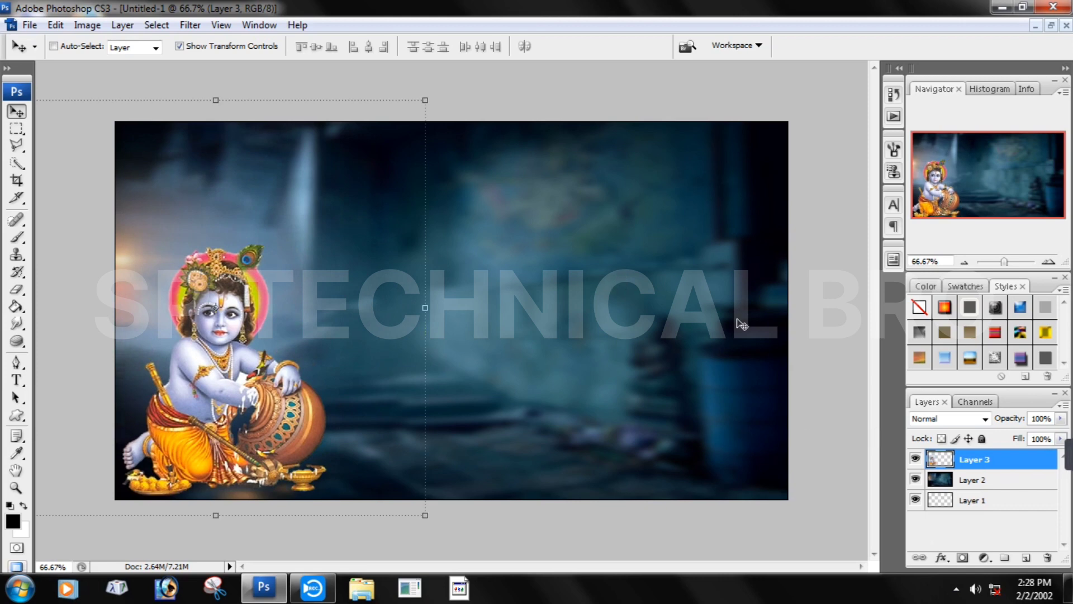
pyautogui.moveTo(234, 159); pyautogui.dragTo(334, 254)
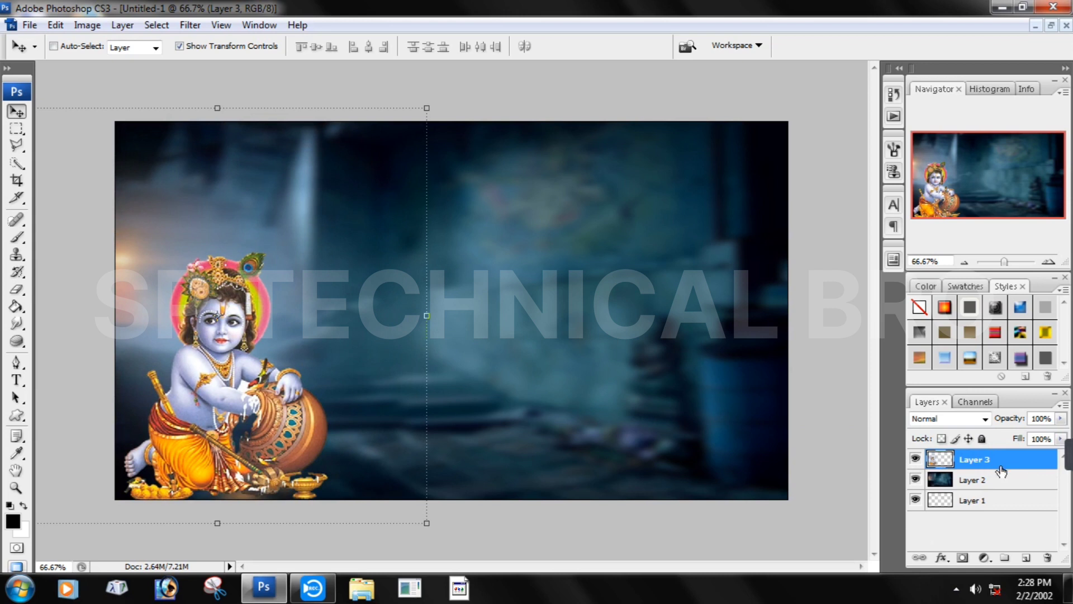
# Lock all properties of the Krishna layer and test the lock by trying to move the figure
pyautogui.click(982, 438)
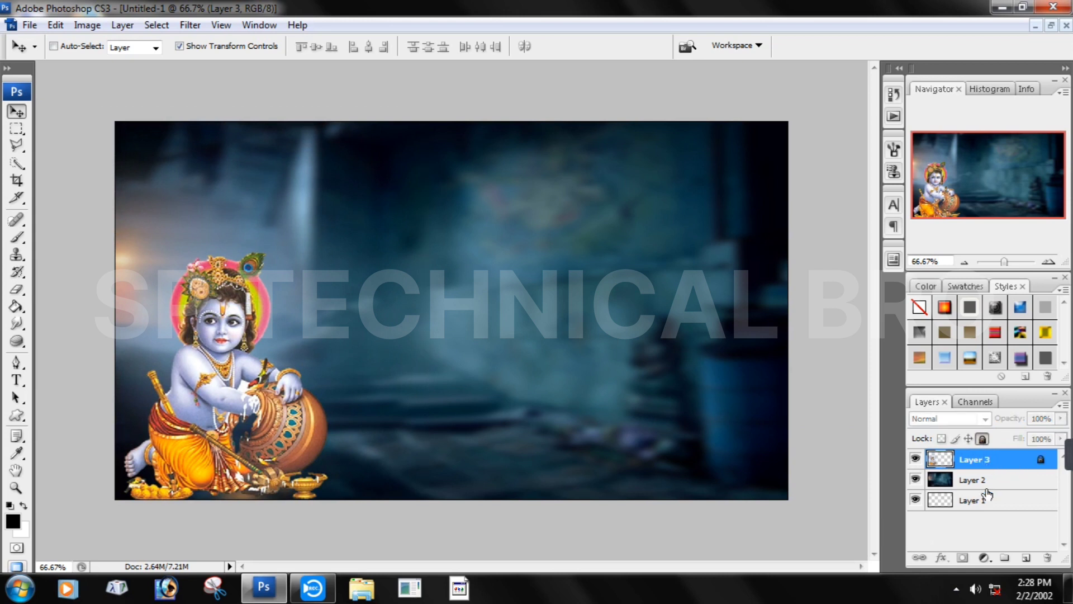
pyautogui.click(274, 351)
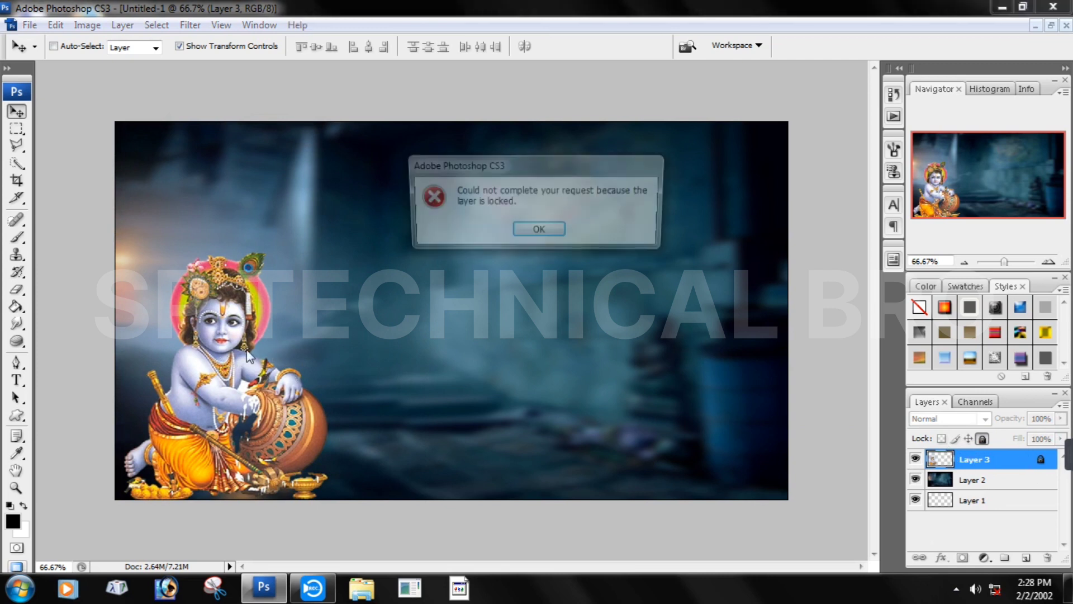
pyautogui.click(539, 231)
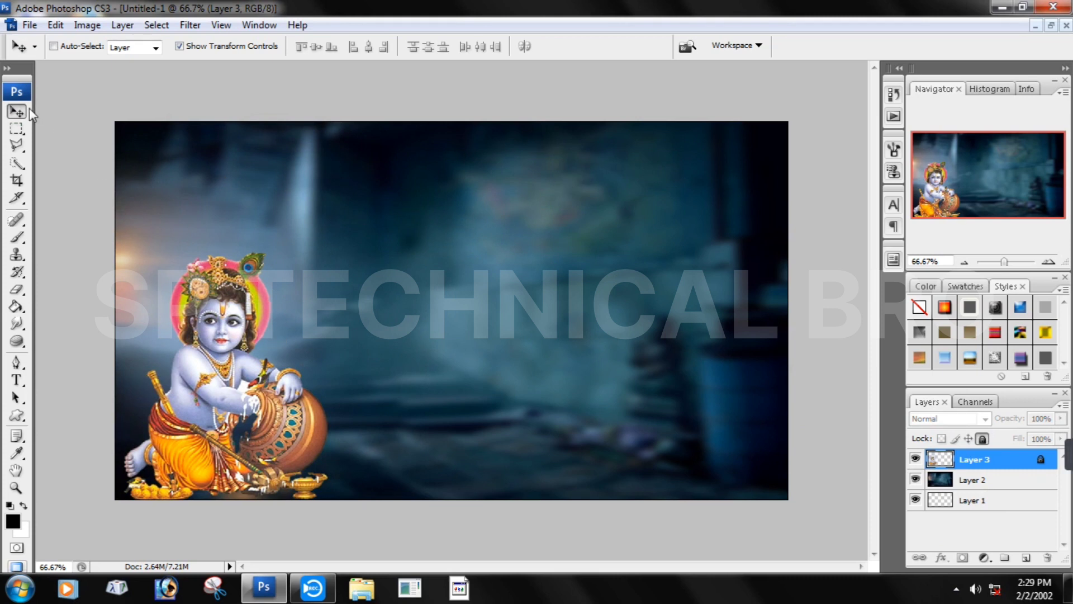
# Add the text "jay shree krishna" on the canvas beside the Krishna figure and select all of it
pyautogui.click(16, 380)
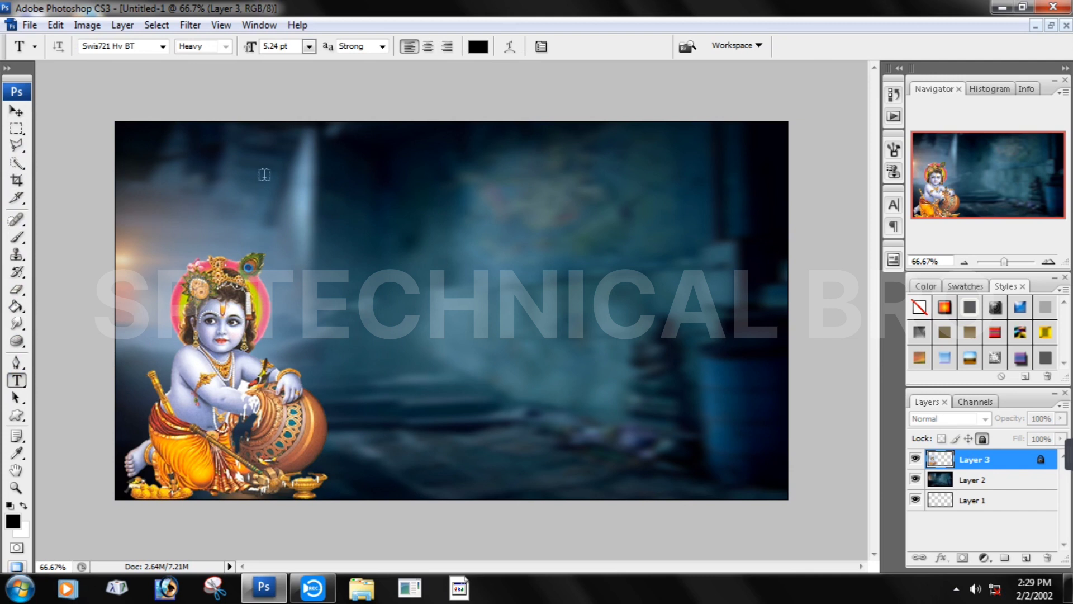
pyautogui.click(544, 317)
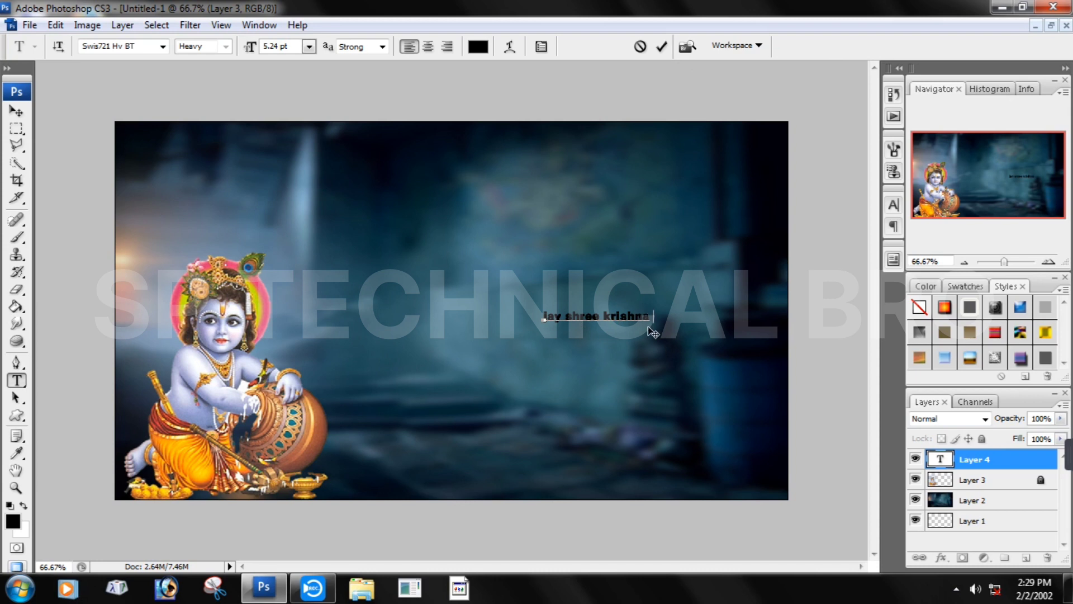
pyautogui.moveTo(652, 316); pyautogui.dragTo(525, 321)
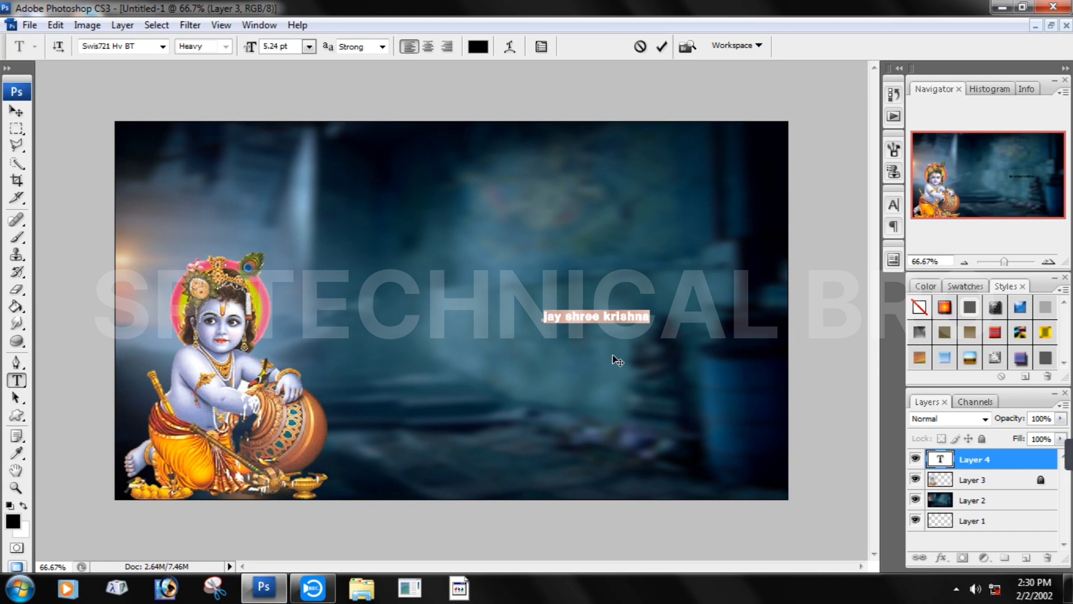
pyautogui.click(642, 315)
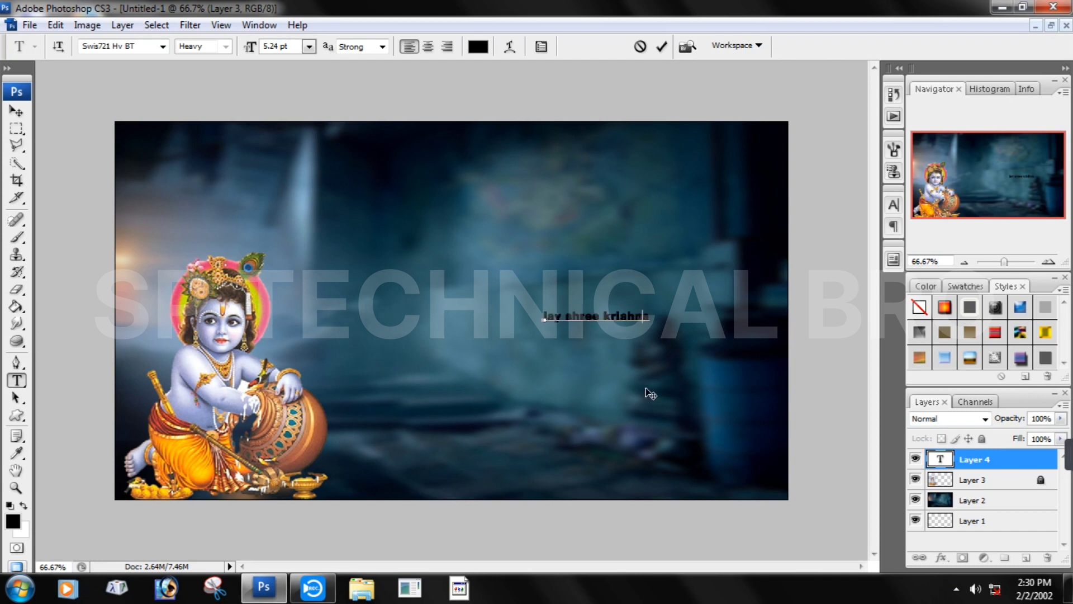
pyautogui.press('ctrl')
pyautogui.hotkey('ctrl', 'a')
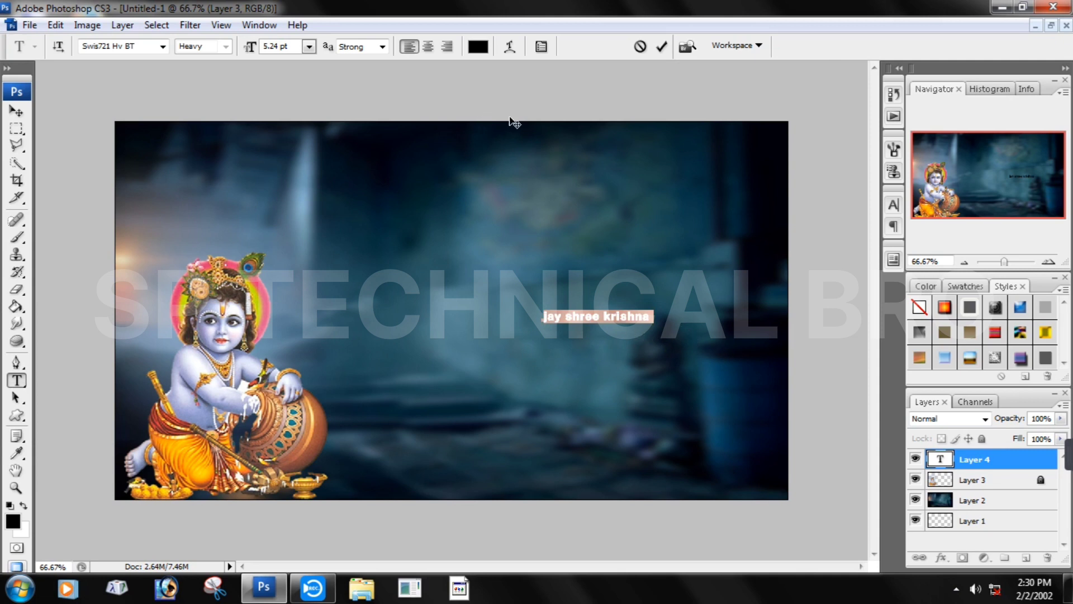
pyautogui.moveTo(1060, 464)
pyautogui.click(1014, 455)
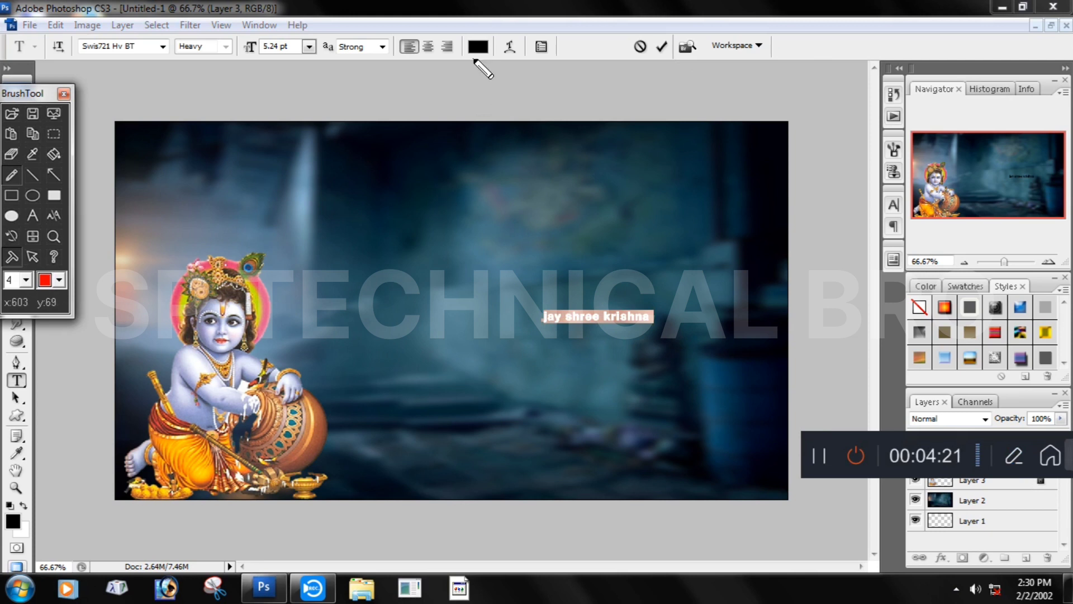
pyautogui.click(53, 175)
pyautogui.moveTo(412, 290)
pyautogui.mouseDown()
pyautogui.moveTo(464, 136)
pyautogui.moveTo(475, 60)
pyautogui.mouseUp()
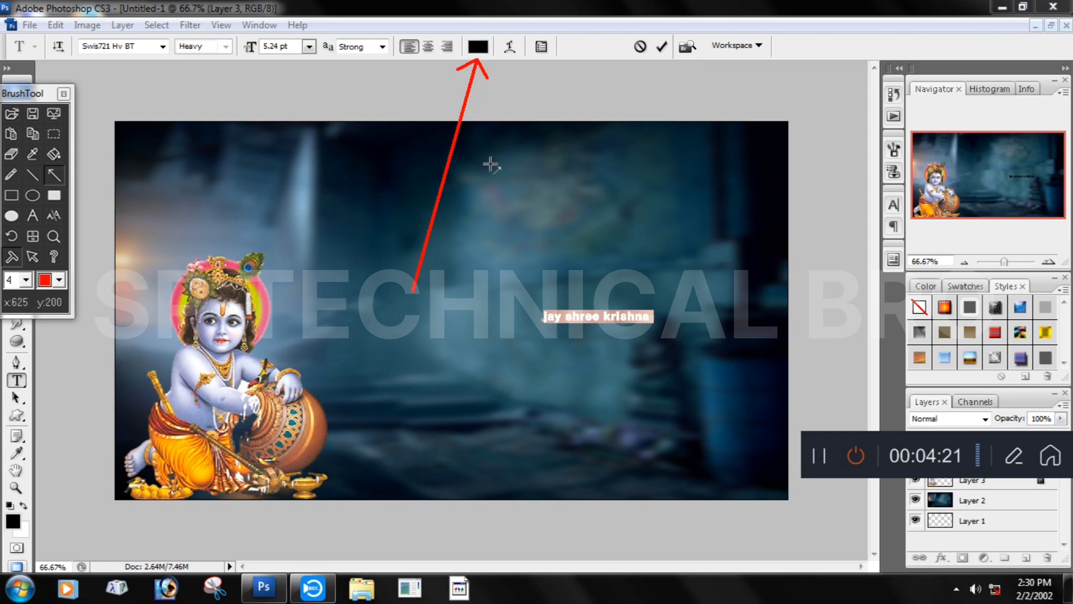
pyautogui.click(63, 94)
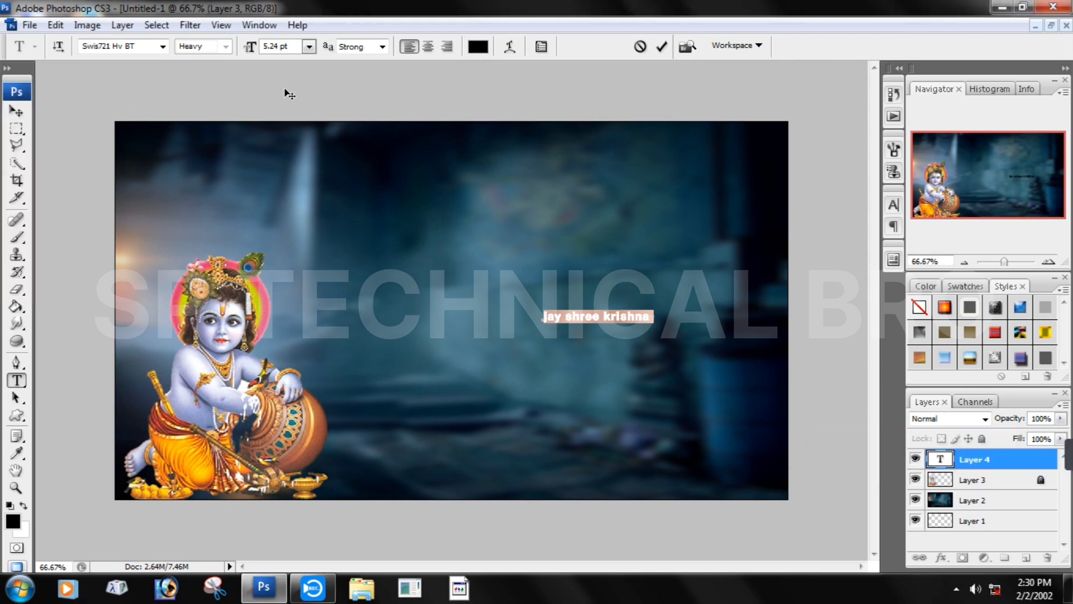
# Set the selected text's colour to red fd0c0c and its anti-aliasing to Sharp
pyautogui.click(478, 47)
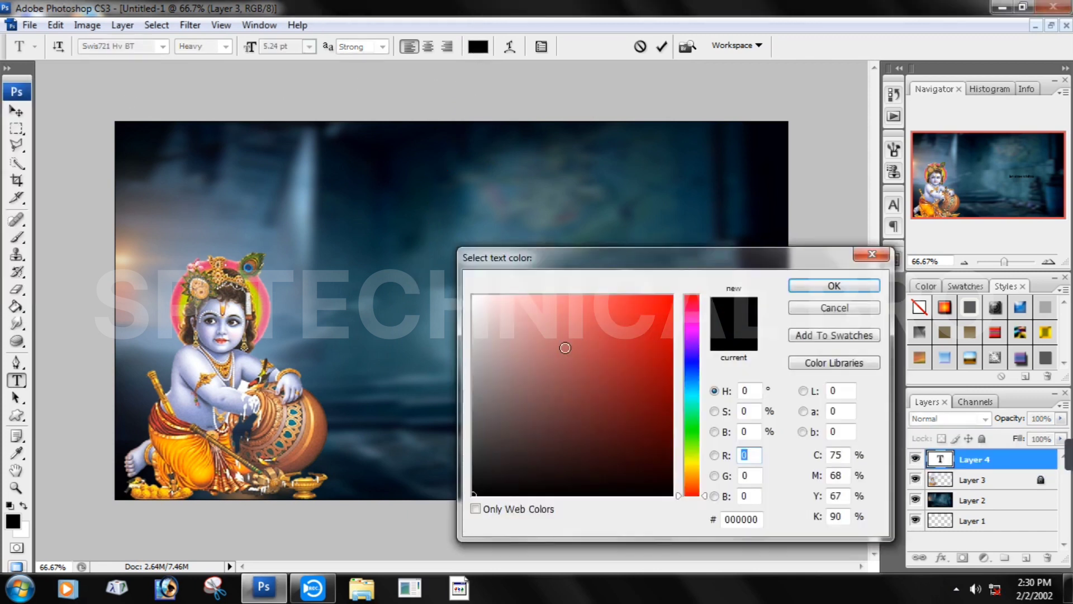
pyautogui.moveTo(652, 310); pyautogui.dragTo(663, 296)
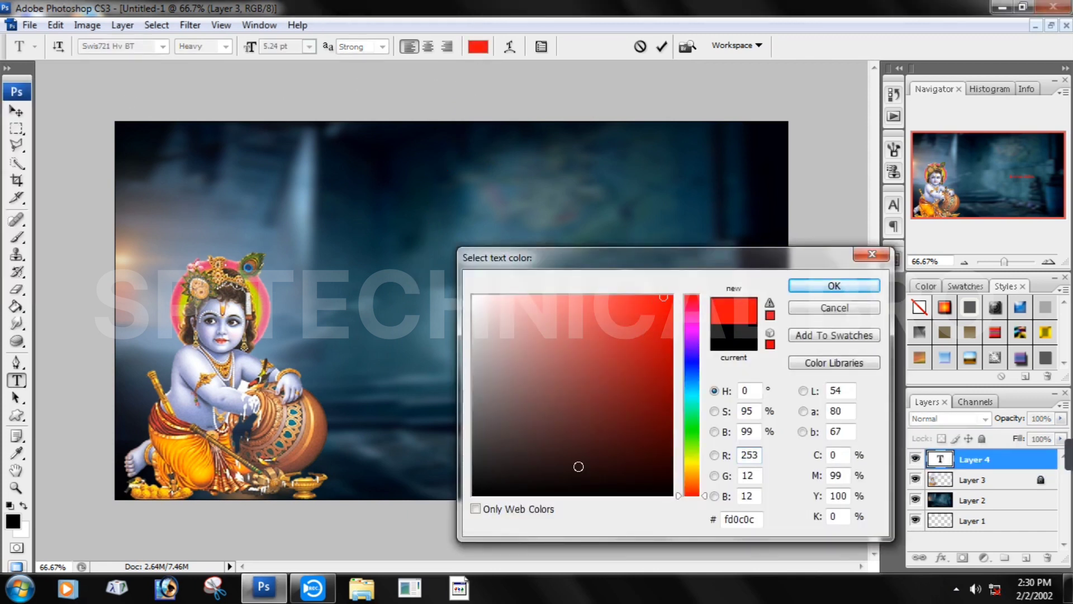
pyautogui.click(828, 287)
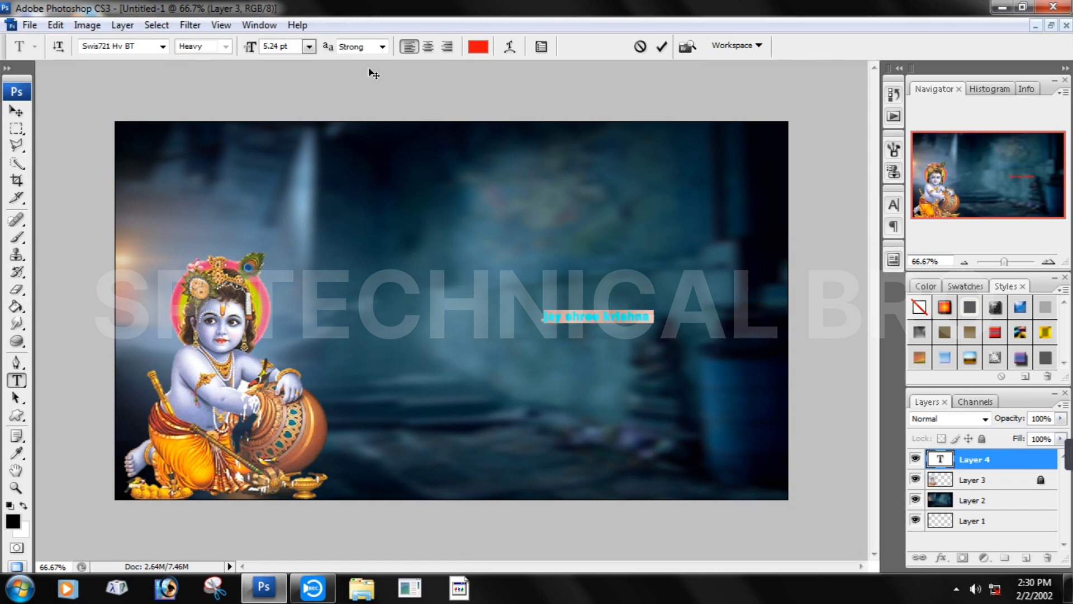
pyautogui.click(383, 47)
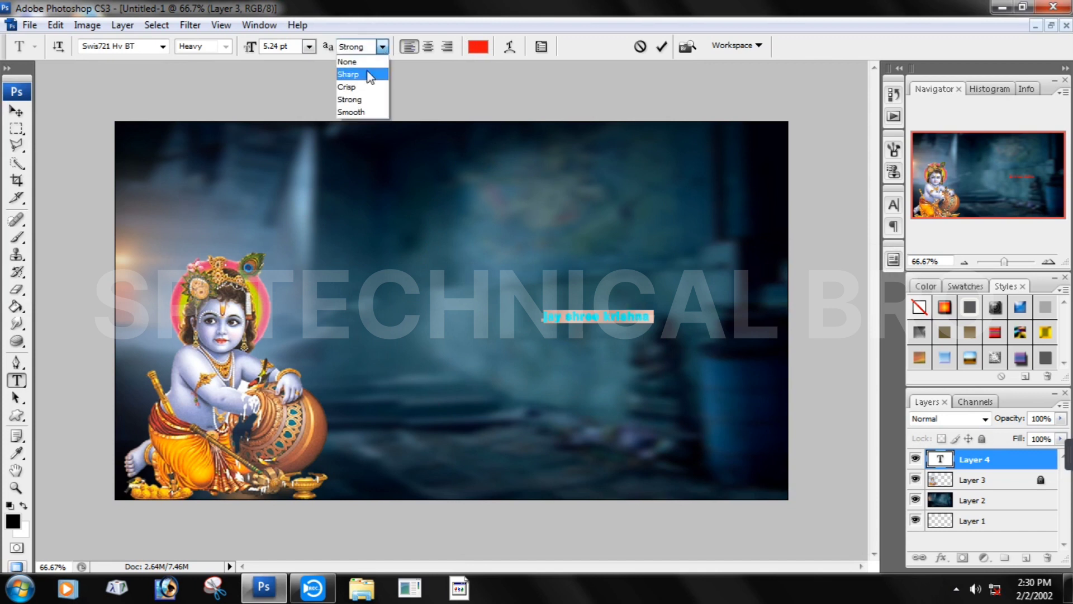
pyautogui.click(367, 75)
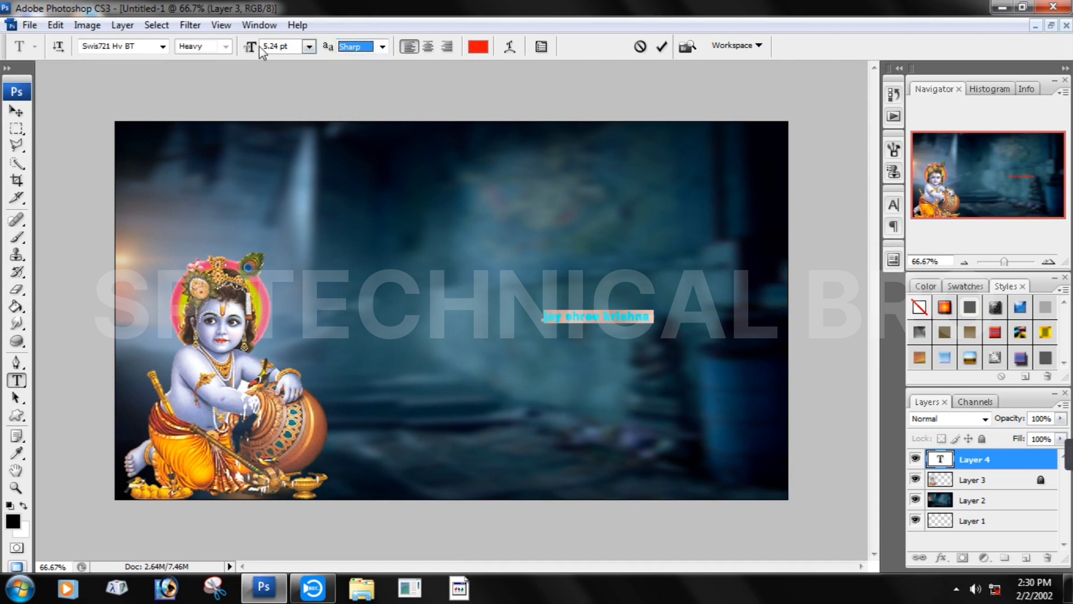
pyautogui.moveTo(1045, 455)
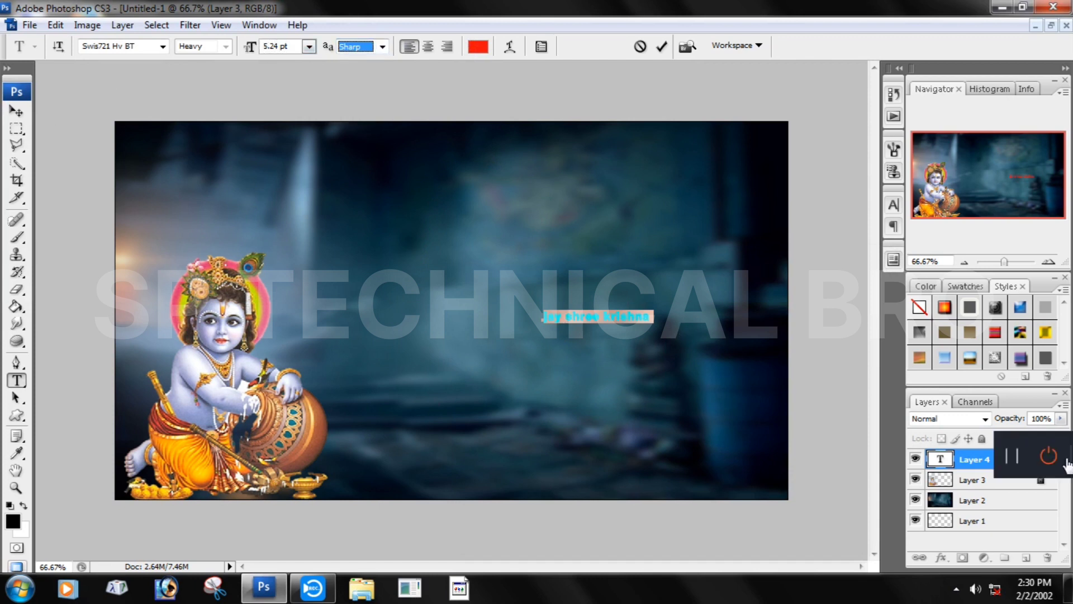
pyautogui.click(1014, 468)
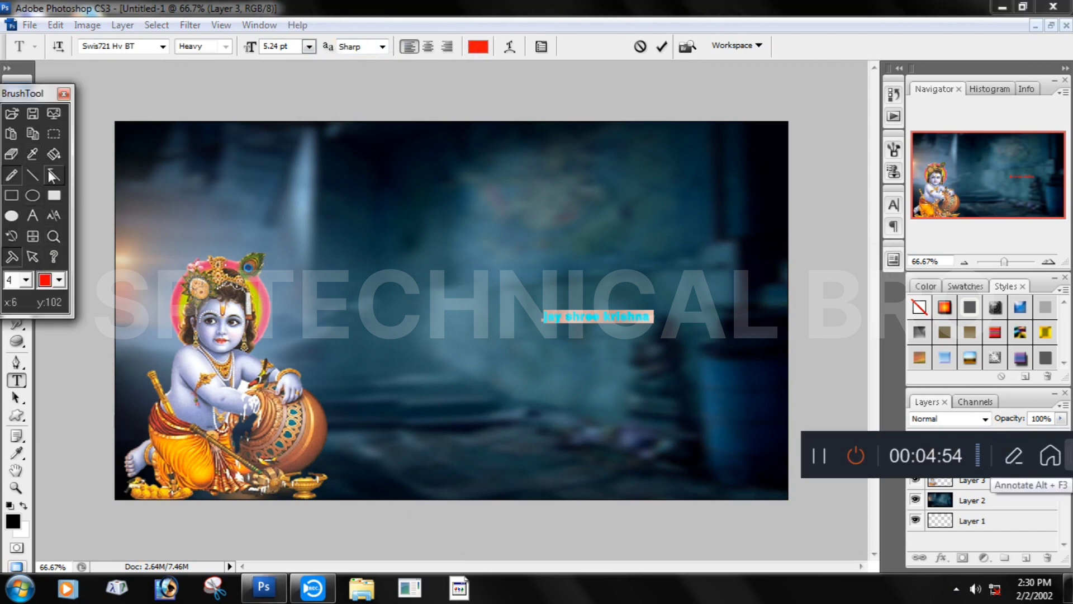
pyautogui.click(51, 176)
pyautogui.moveTo(334, 274)
pyautogui.mouseDown()
pyautogui.moveTo(321, 137)
pyautogui.moveTo(292, 43)
pyautogui.moveTo(292, 54)
pyautogui.mouseUp()
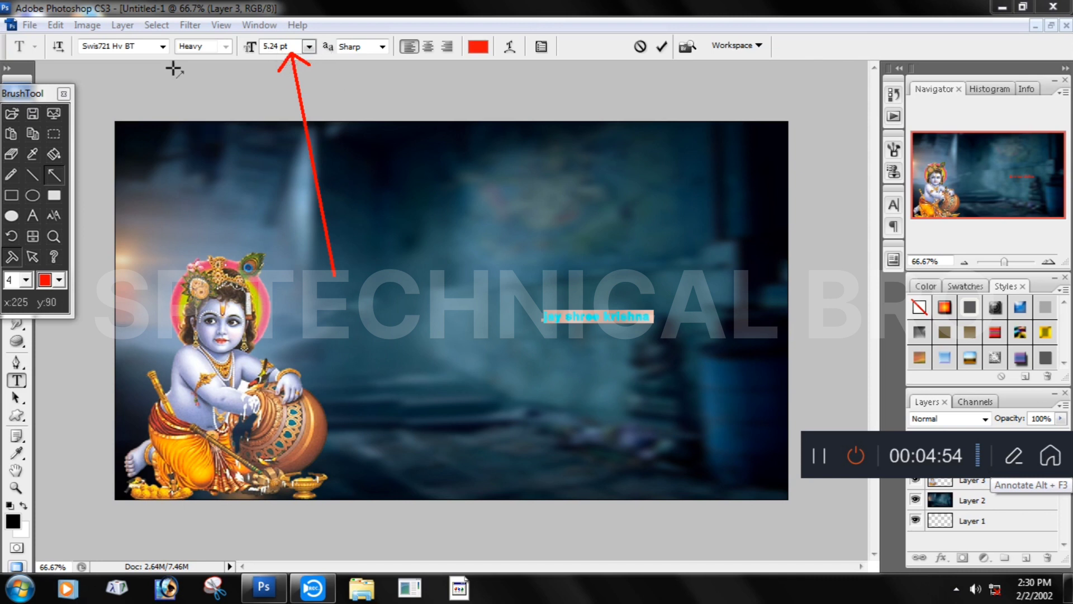
pyautogui.moveTo(172, 65); pyautogui.dragTo(192, 53)
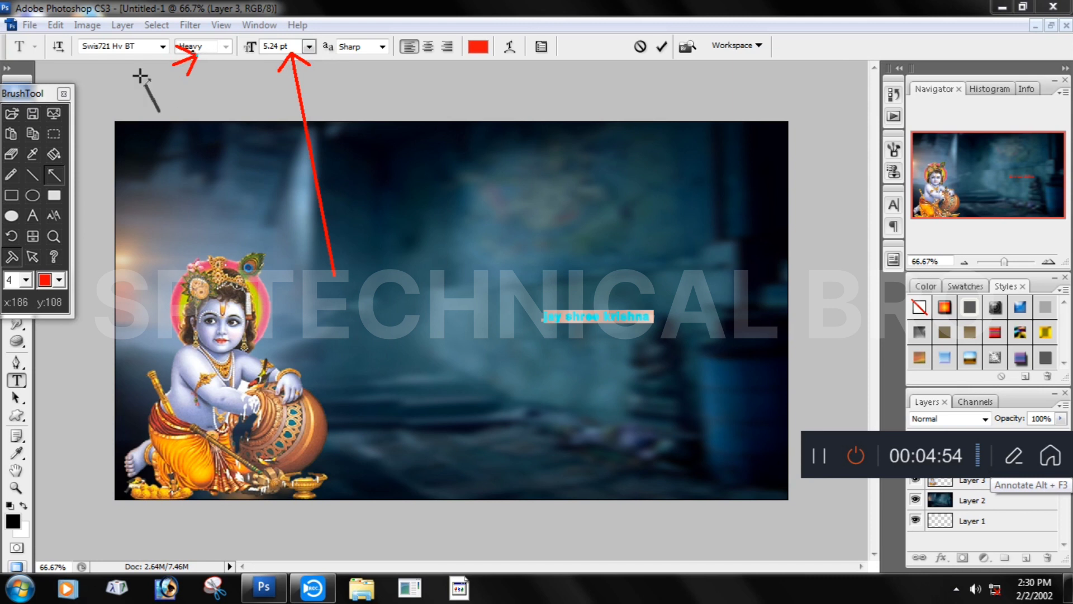
pyautogui.moveTo(140, 76); pyautogui.dragTo(128, 56)
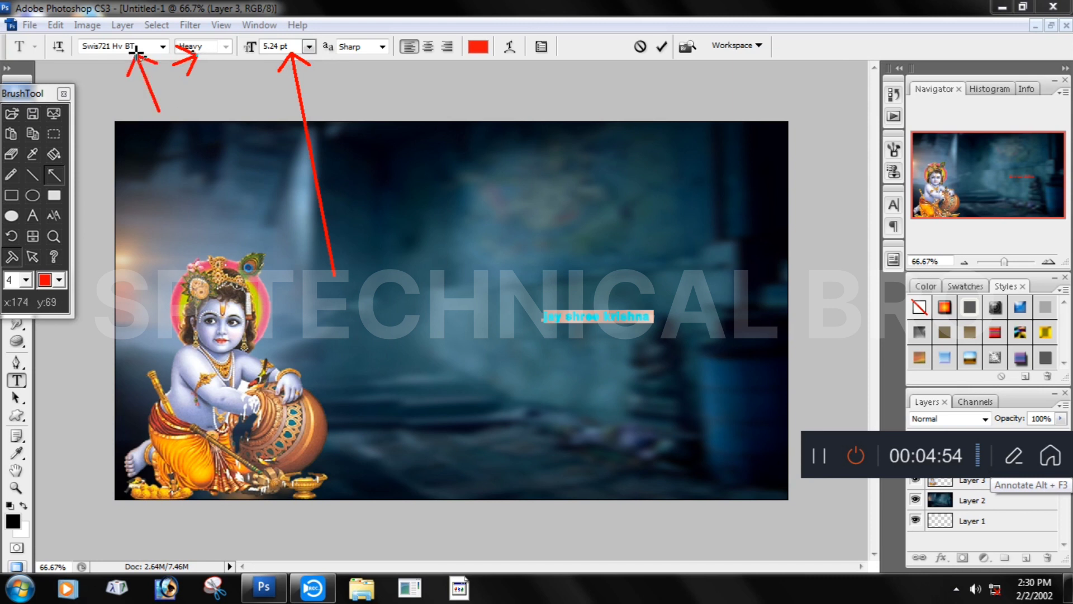
pyautogui.click(64, 95)
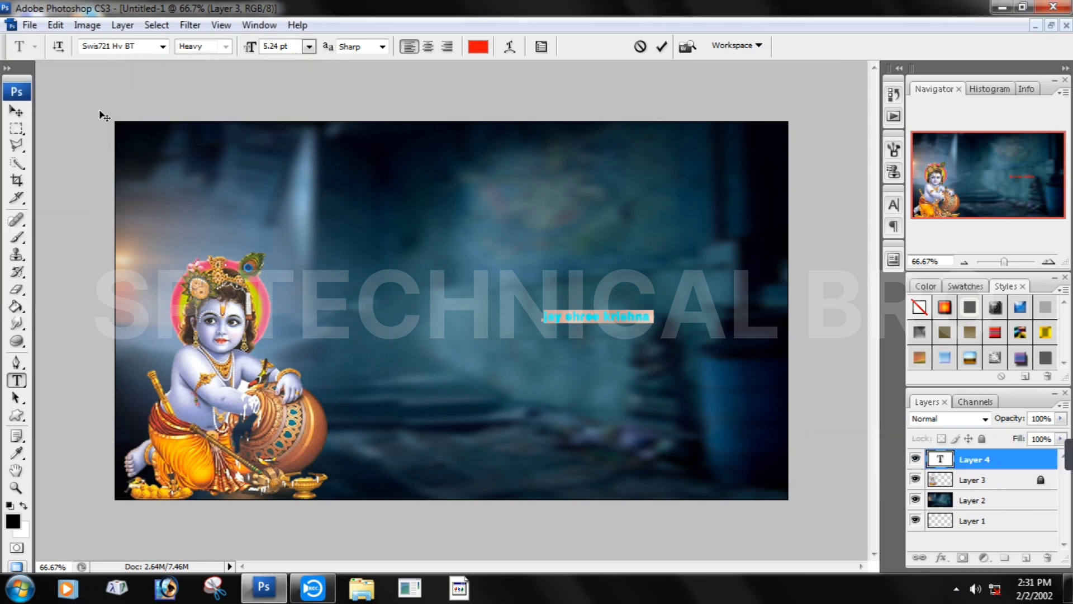
# Try font sizes of 8 pt and 14 pt on the selected text and settle on 10 pt
pyautogui.click(309, 48)
pyautogui.click(305, 106)
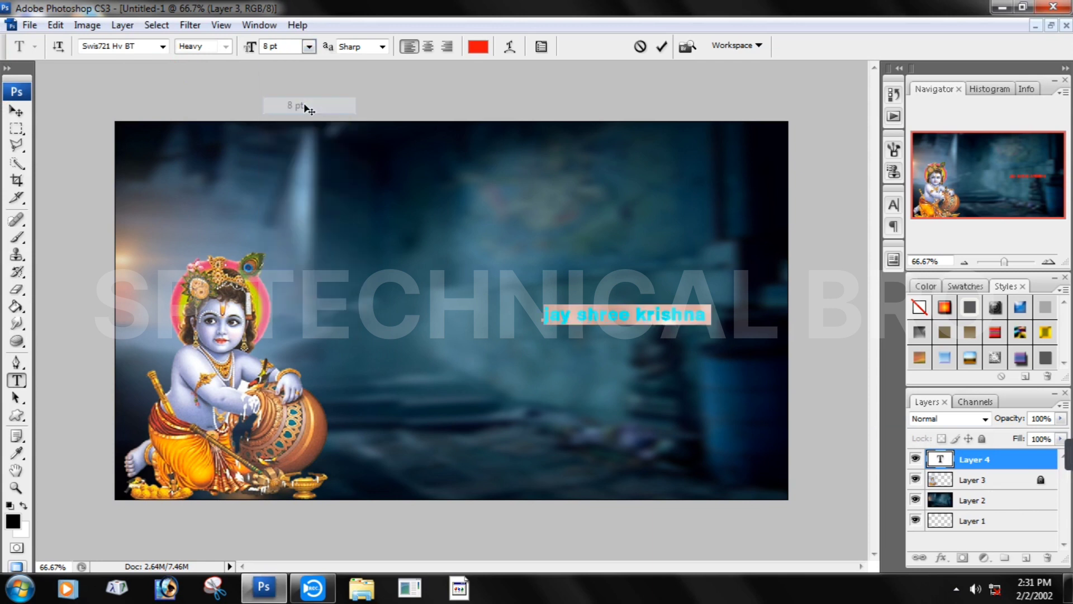
pyautogui.click(308, 47)
pyautogui.click(304, 192)
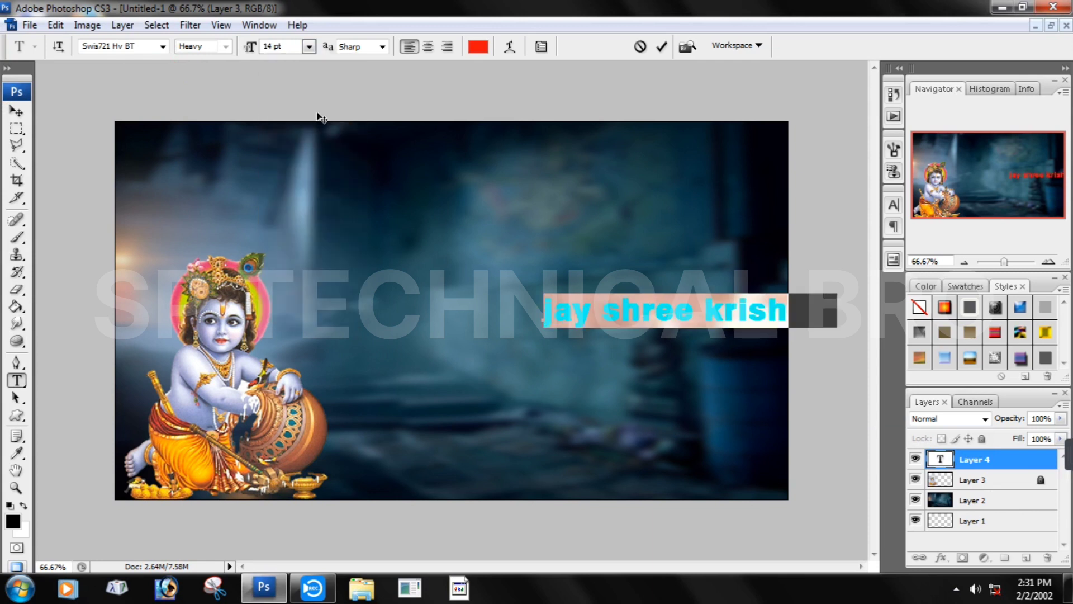
pyautogui.click(309, 48)
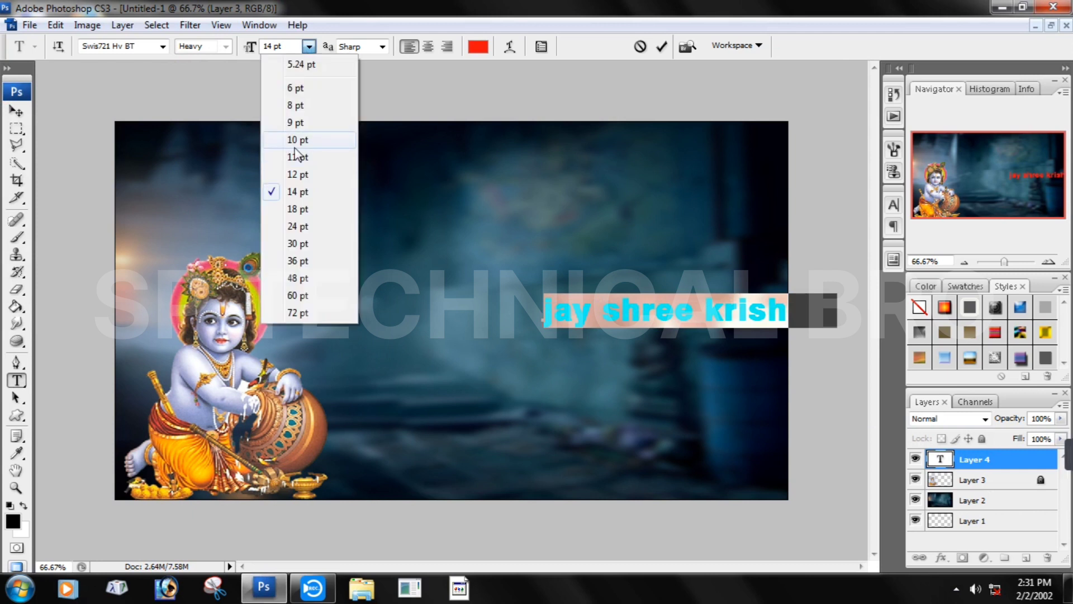
pyautogui.click(305, 139)
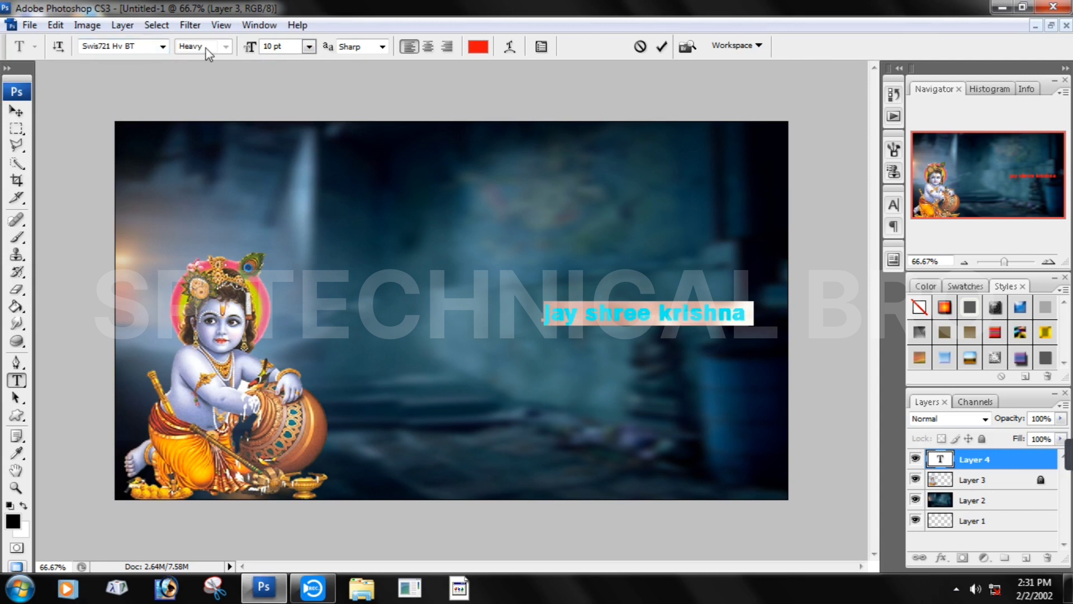
# Try the Swiss921 BT font, set the text to Trajan Pro Bold instead, and commit the text edit
pyautogui.click(162, 47)
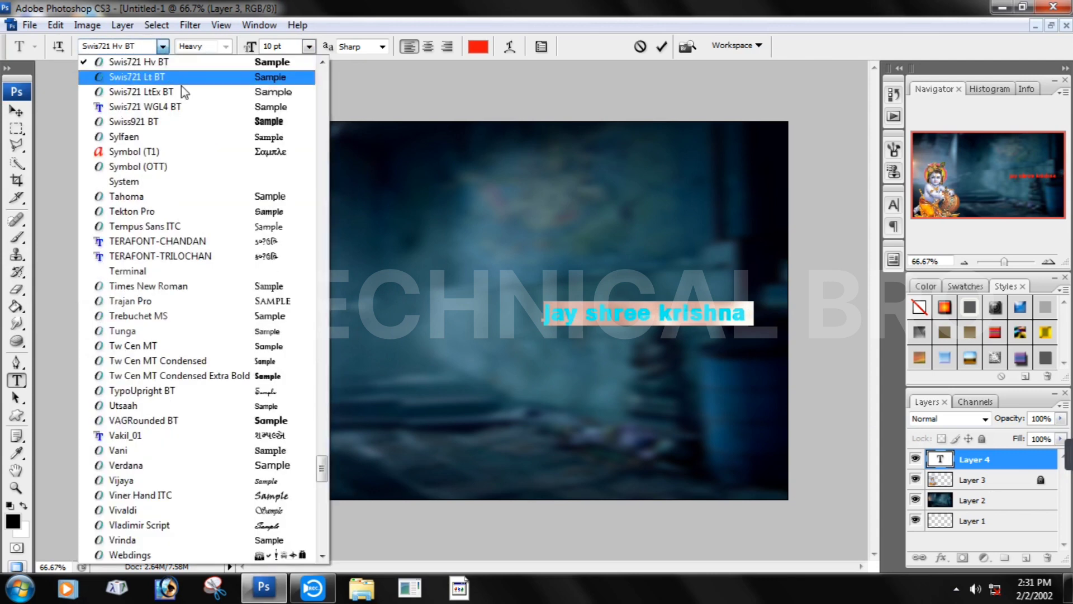
pyautogui.click(202, 121)
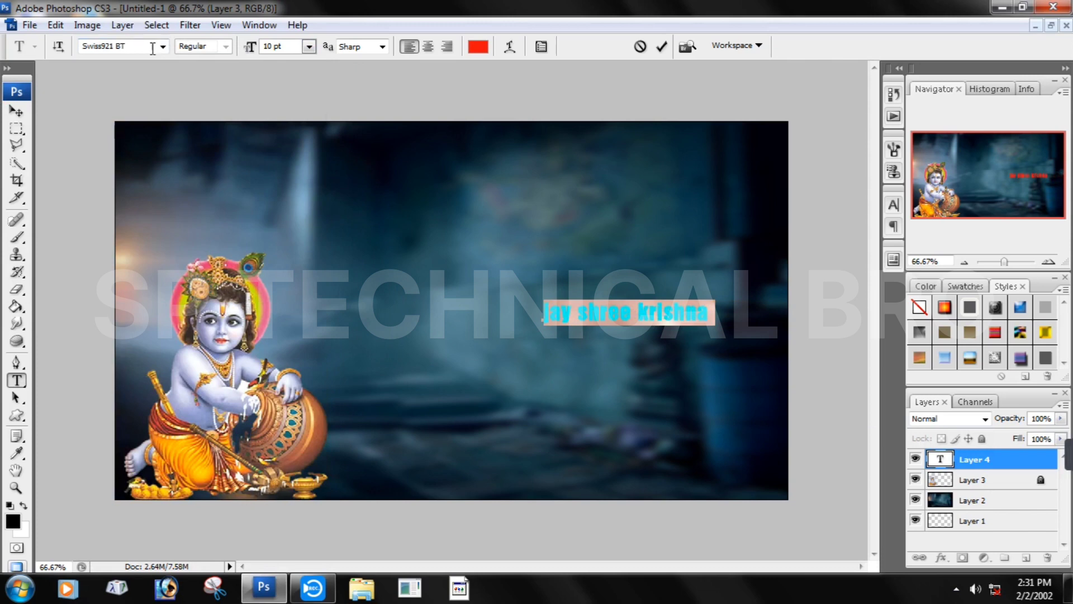
pyautogui.click(162, 48)
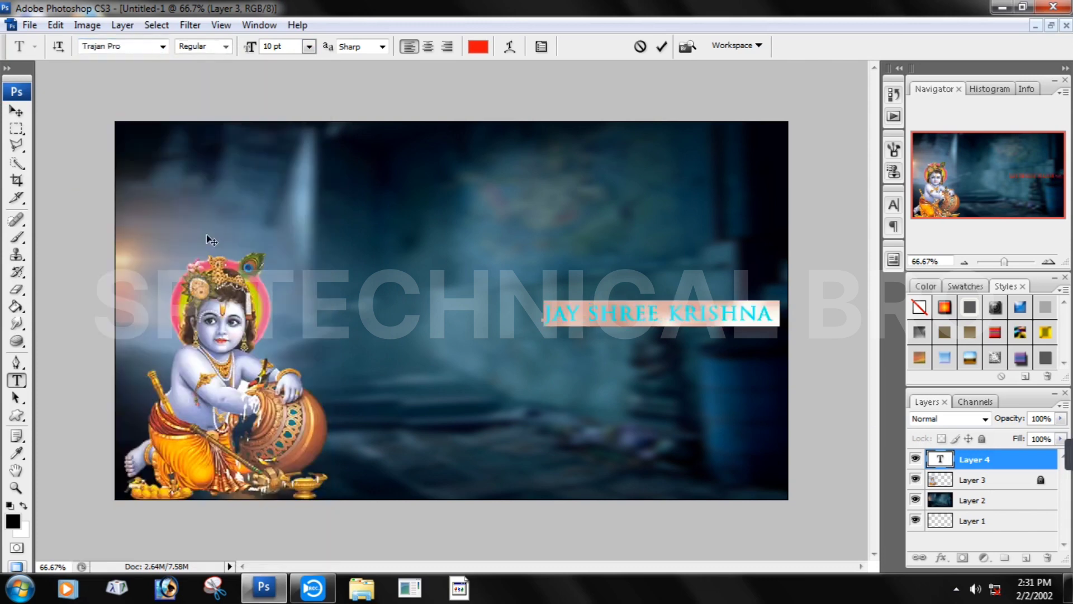
pyautogui.click(208, 238)
pyautogui.click(225, 48)
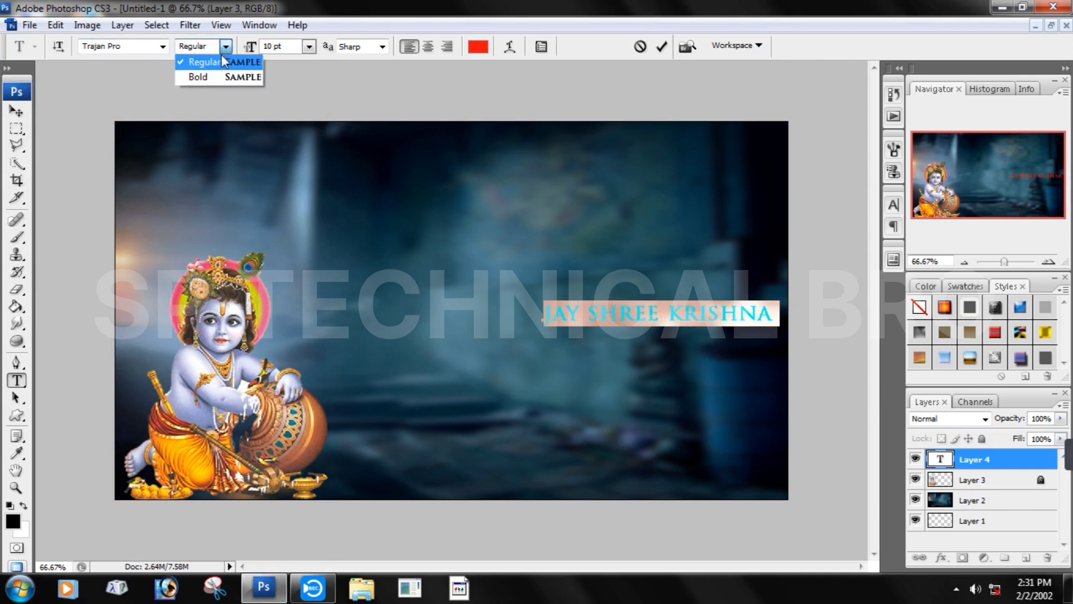
pyautogui.click(223, 75)
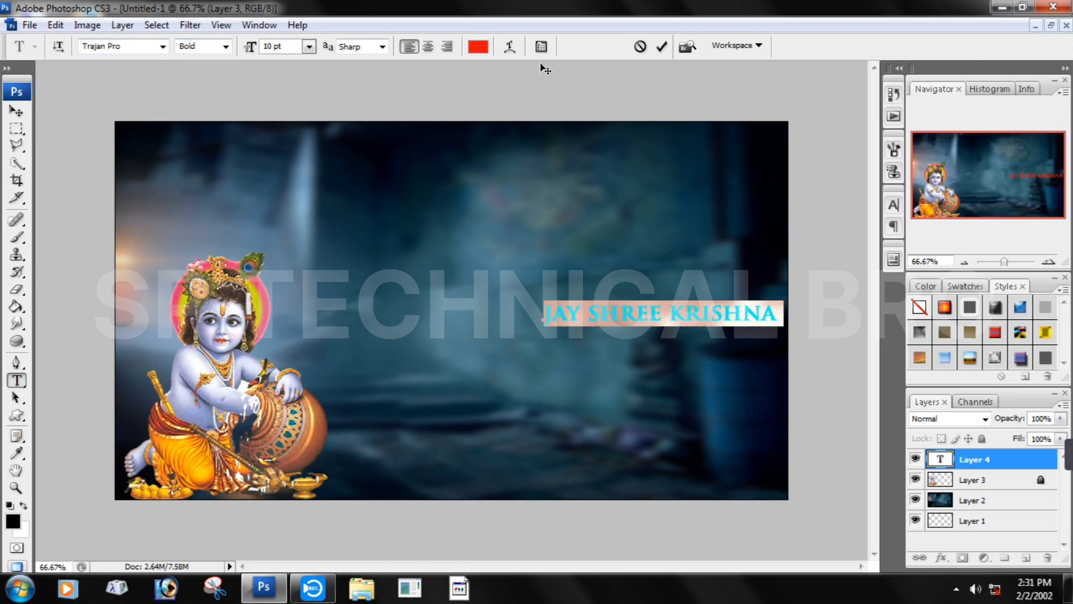
pyautogui.click(663, 48)
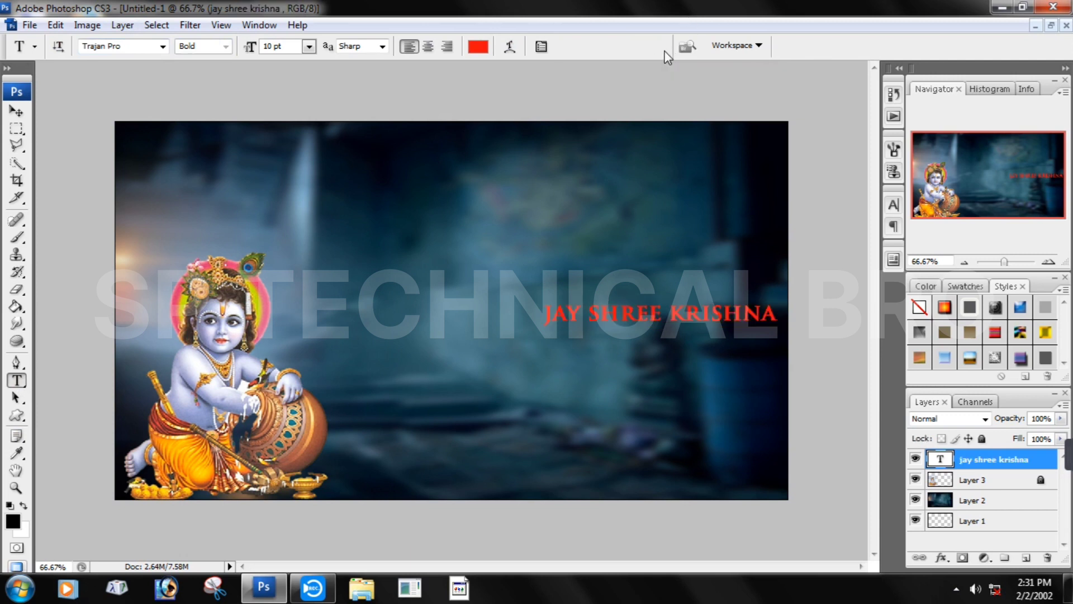
# Move the "jay shree krishna" text up and to the left, towards the middle of the canvas
pyautogui.click(15, 112)
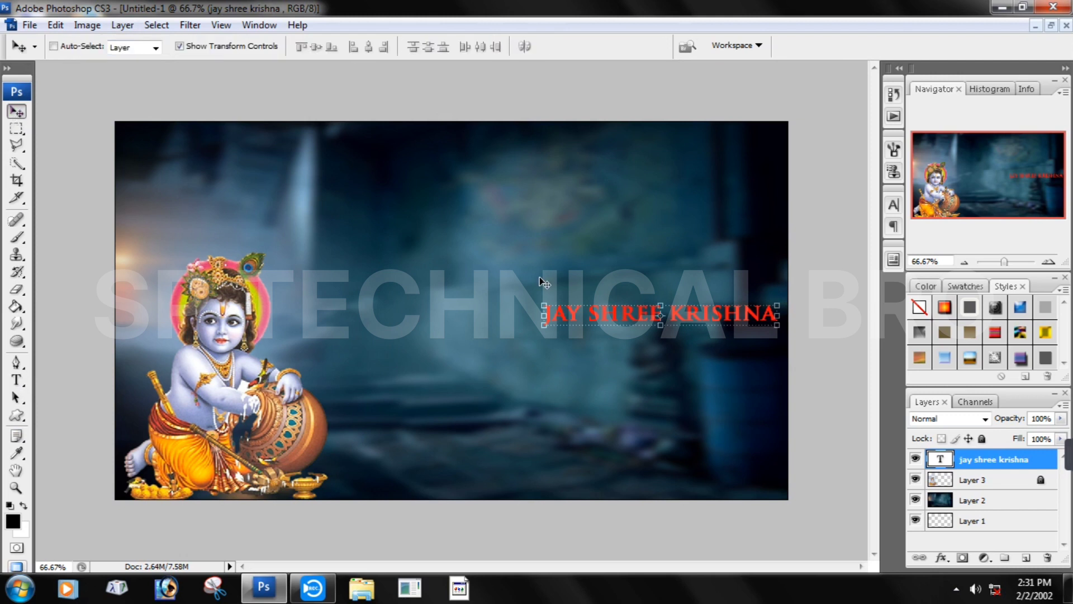
pyautogui.moveTo(631, 316); pyautogui.dragTo(554, 271)
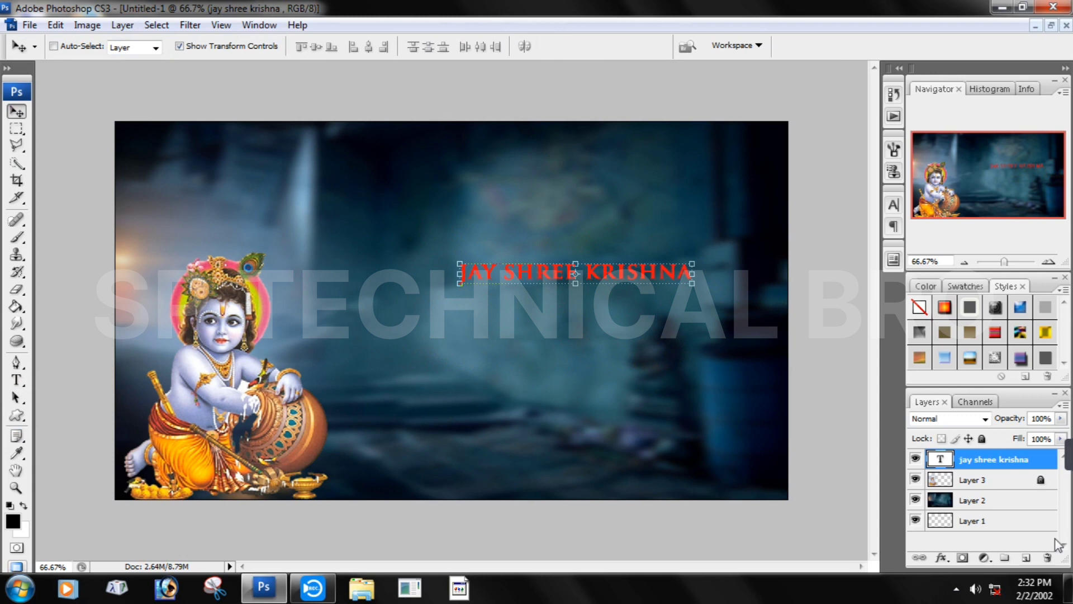
pyautogui.click(1013, 456)
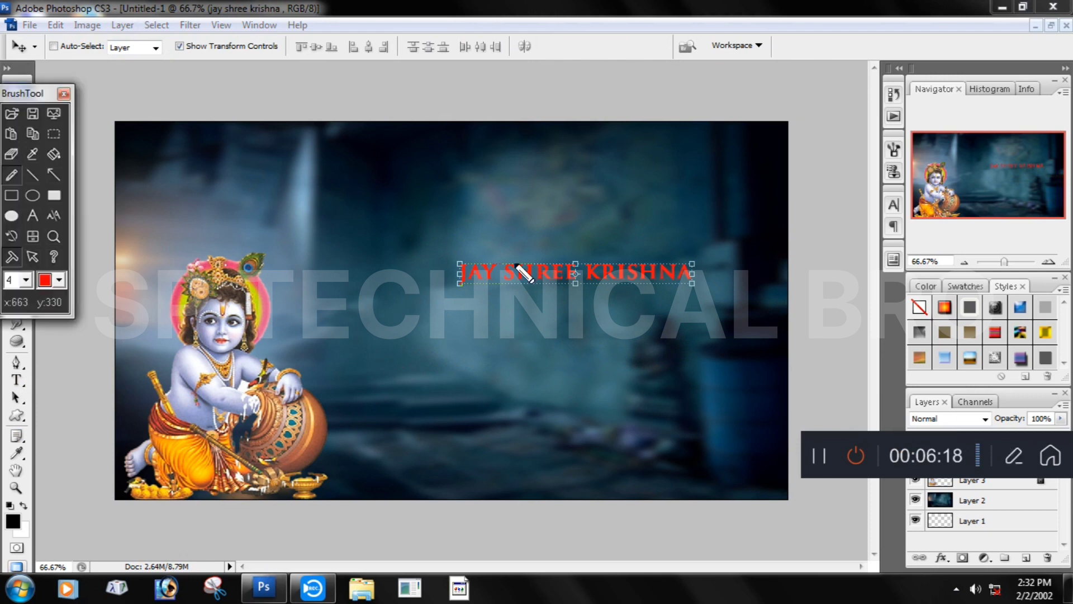
pyautogui.moveTo(353, 172); pyautogui.dragTo(756, 189)
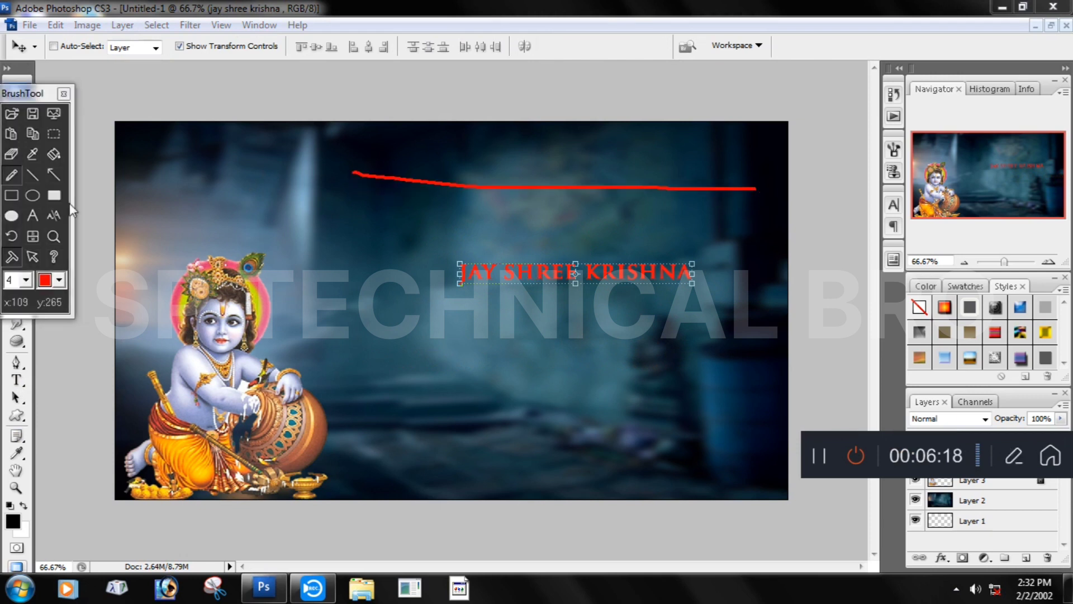
pyautogui.click(12, 236)
pyautogui.moveTo(310, 202)
pyautogui.mouseDown()
pyautogui.moveTo(432, 118)
pyautogui.moveTo(501, 131)
pyautogui.moveTo(596, 228)
pyautogui.mouseUp()
pyautogui.moveTo(550, 152)
pyautogui.mouseDown()
pyautogui.moveTo(503, 130)
pyautogui.moveTo(401, 117)
pyautogui.moveTo(342, 165)
pyautogui.moveTo(317, 232)
pyautogui.mouseUp()
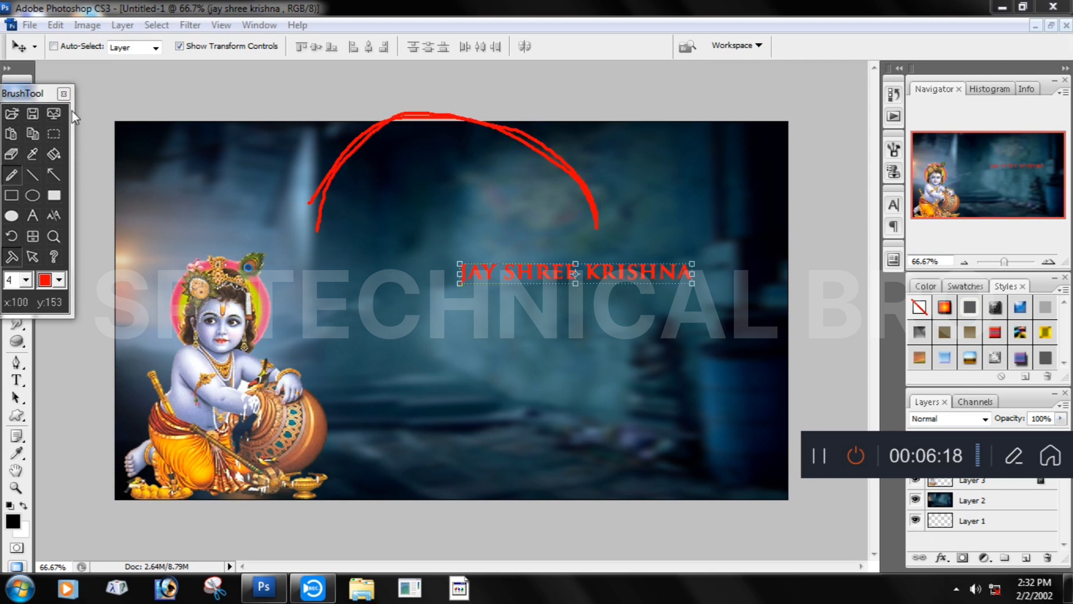
pyautogui.click(64, 94)
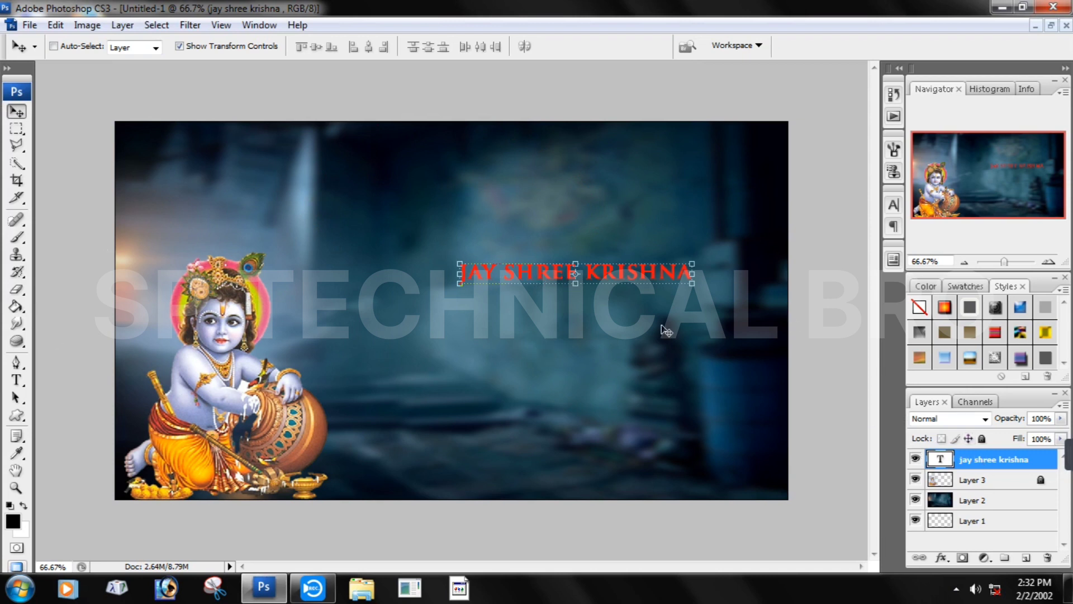
# Open the "jay shree krishna" text for editing and select all of its characters
pyautogui.click(16, 381)
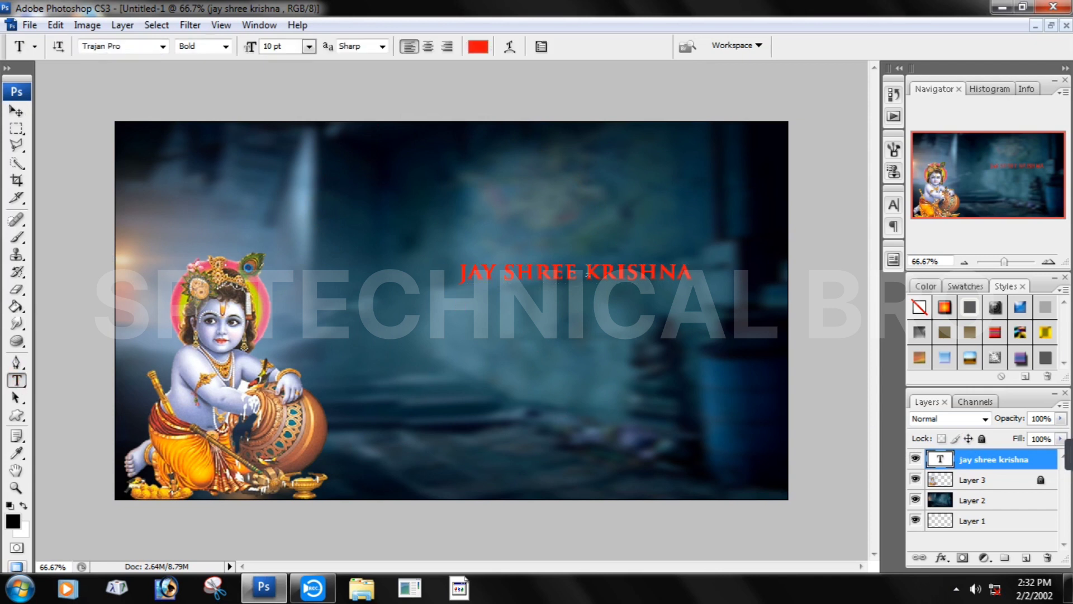
pyautogui.click(628, 273)
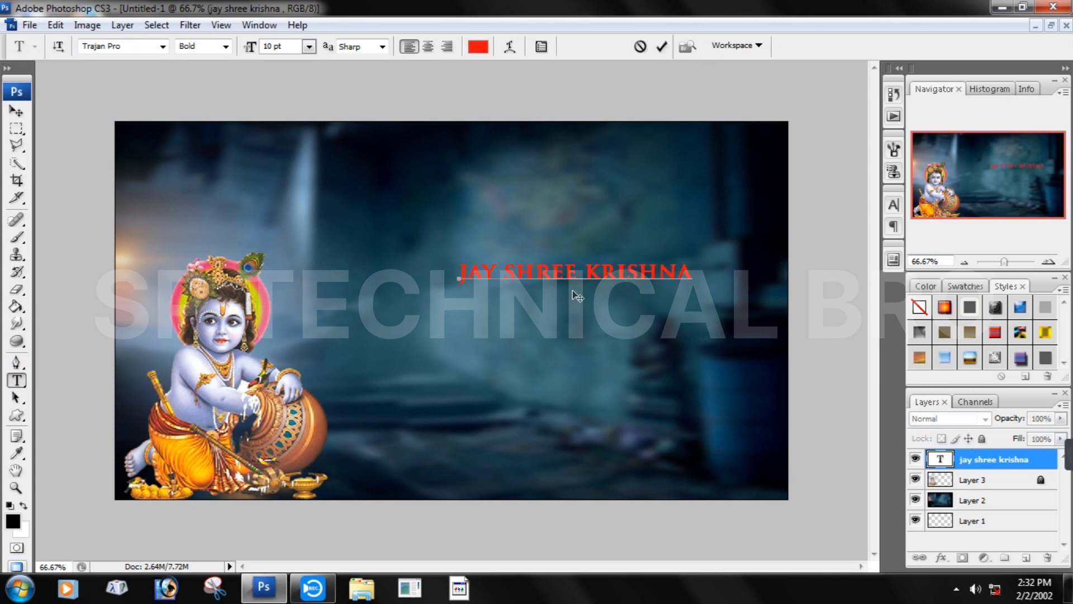
pyautogui.hotkey('ctrl', 'a')
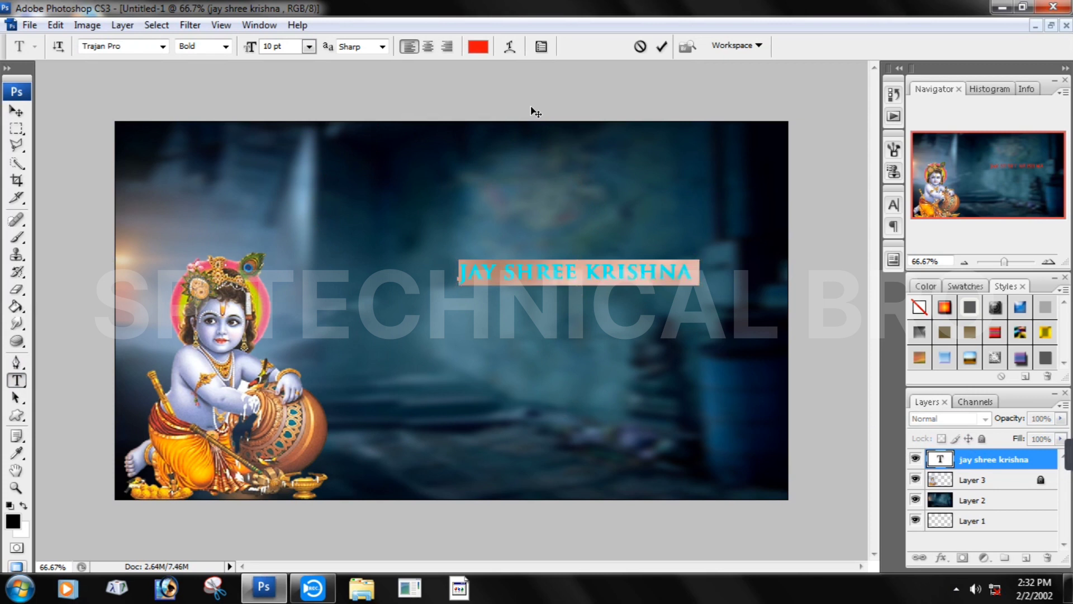
pyautogui.moveTo(1045, 466)
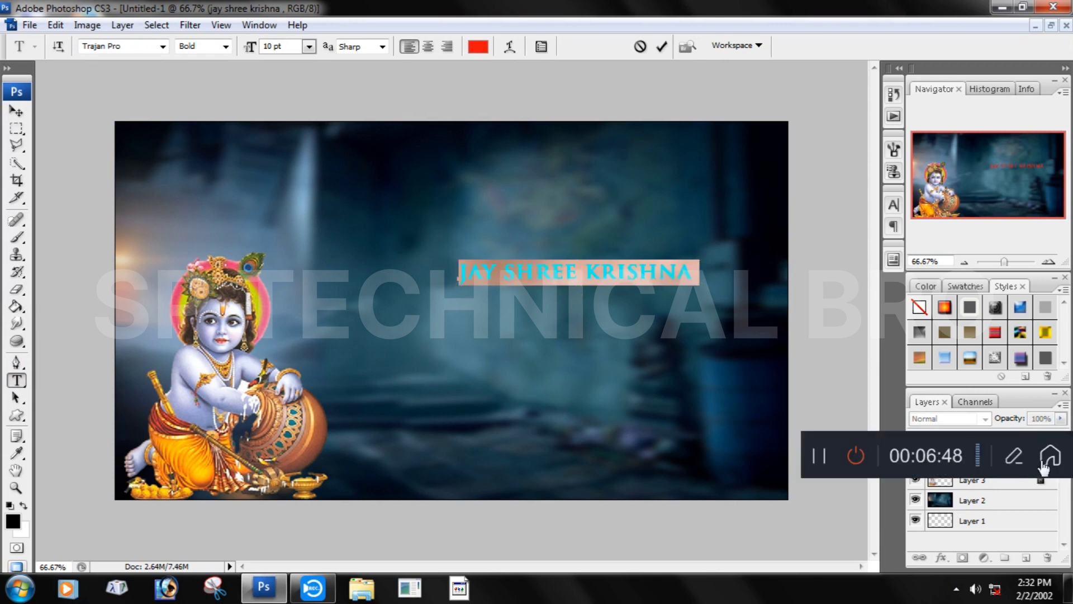
pyautogui.click(1014, 456)
pyautogui.moveTo(505, 64)
pyautogui.mouseDown()
pyautogui.moveTo(494, 51)
pyautogui.moveTo(524, 71)
pyautogui.mouseUp()
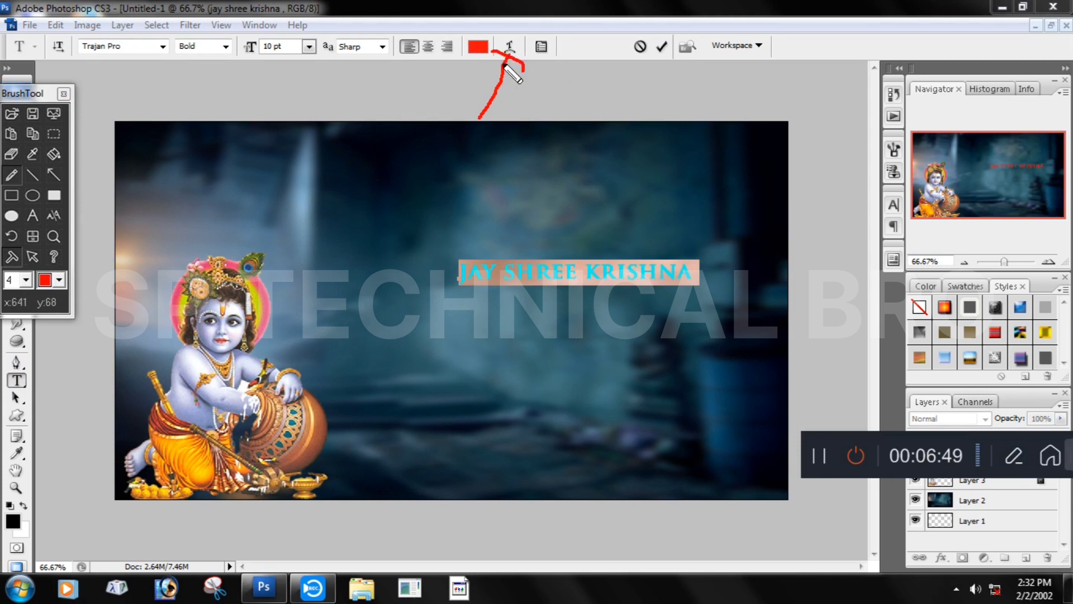
pyautogui.click(64, 94)
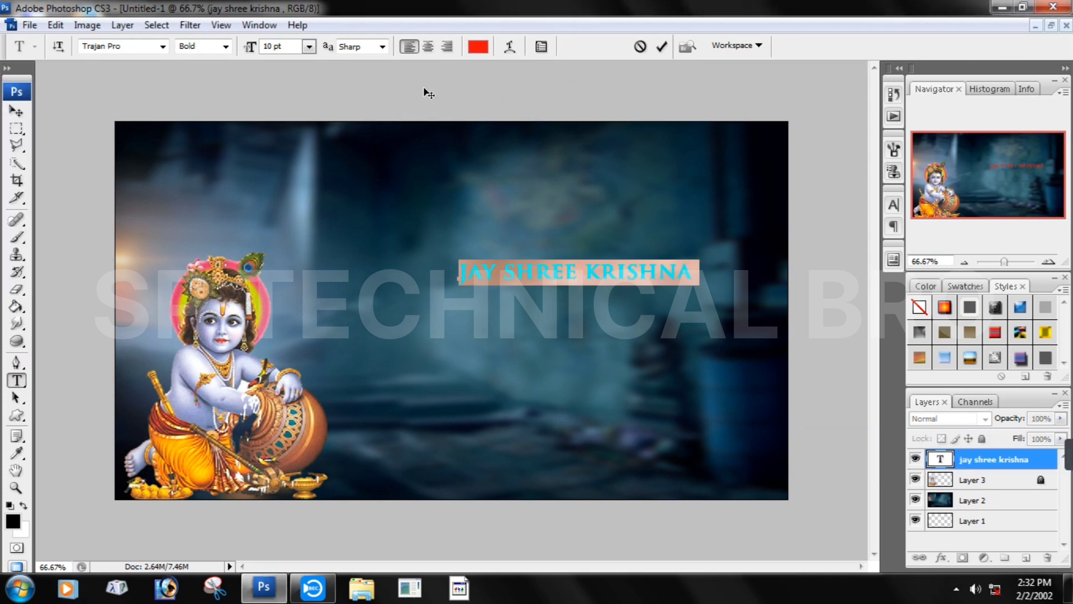
# Open Warp Text for the selected text, accept removing the faux bold attribute, and show the available warp styles
pyautogui.click(512, 52)
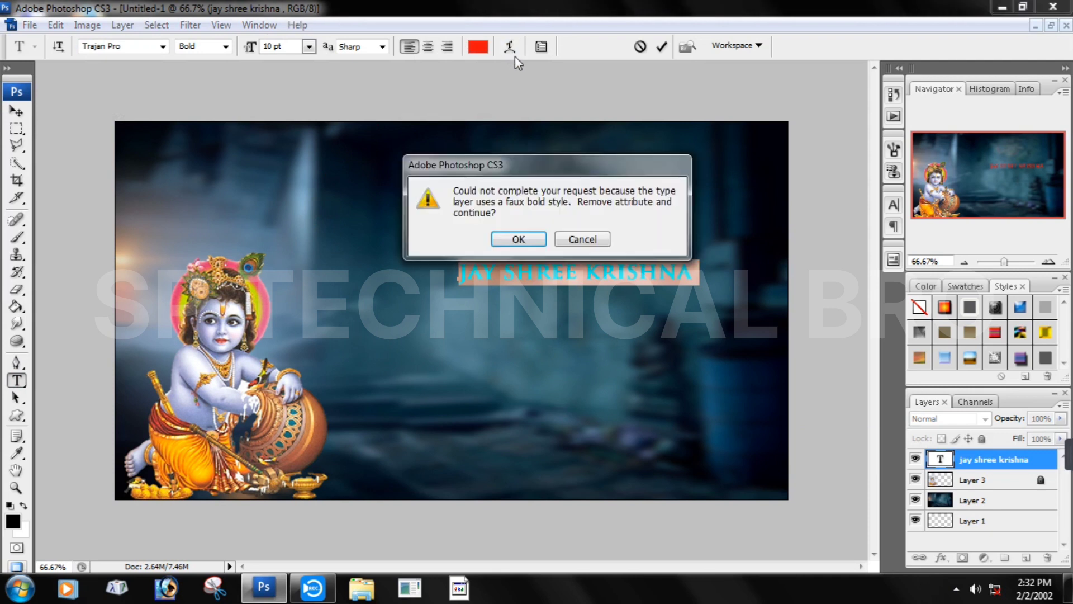
pyautogui.click(526, 240)
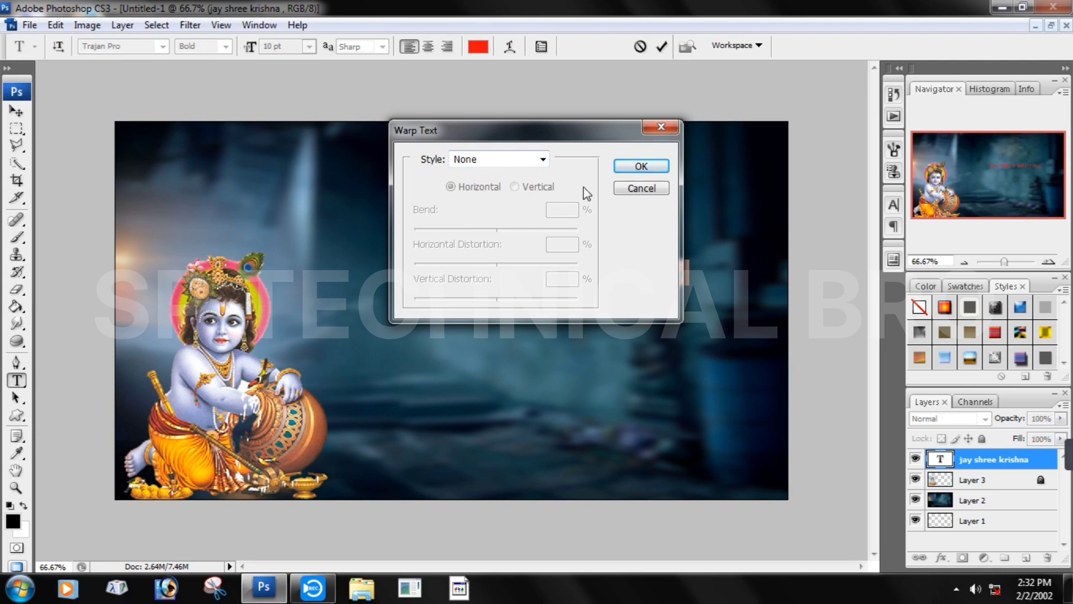
pyautogui.click(543, 160)
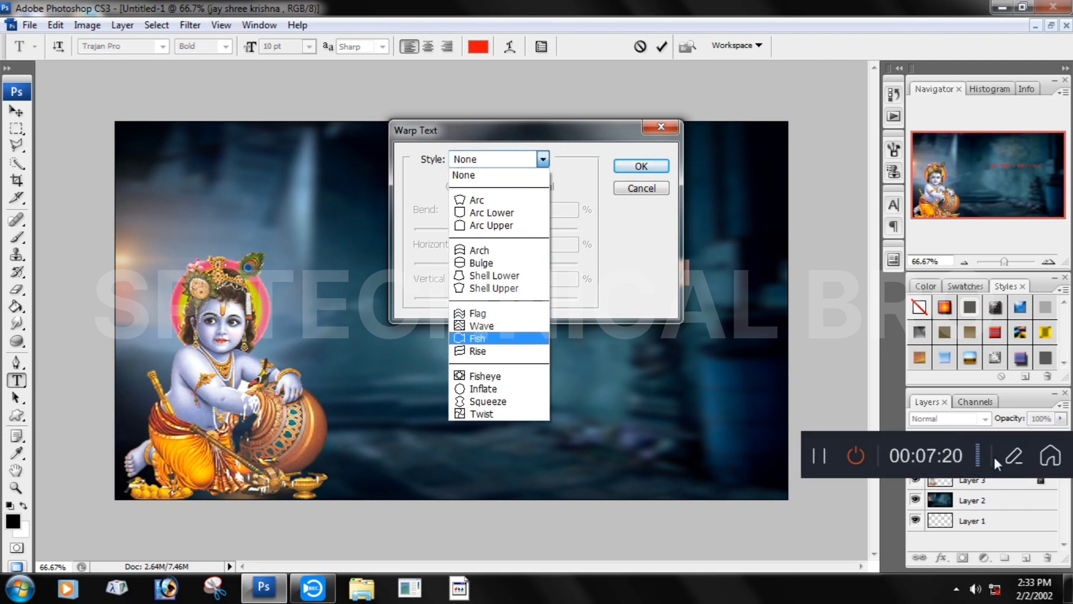
pyautogui.click(1013, 455)
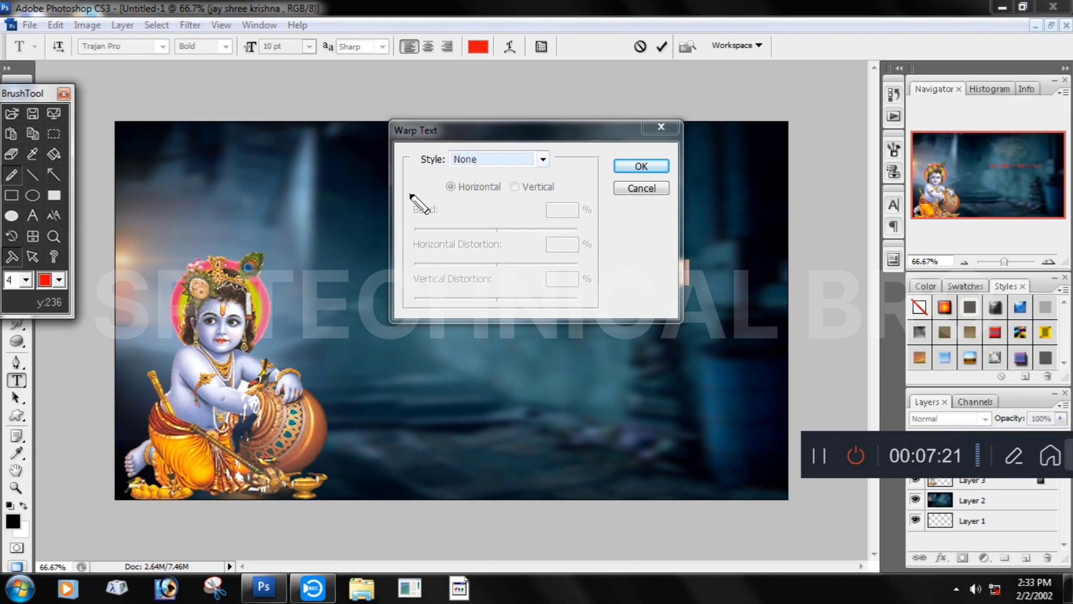
pyautogui.moveTo(441, 158); pyautogui.dragTo(498, 128)
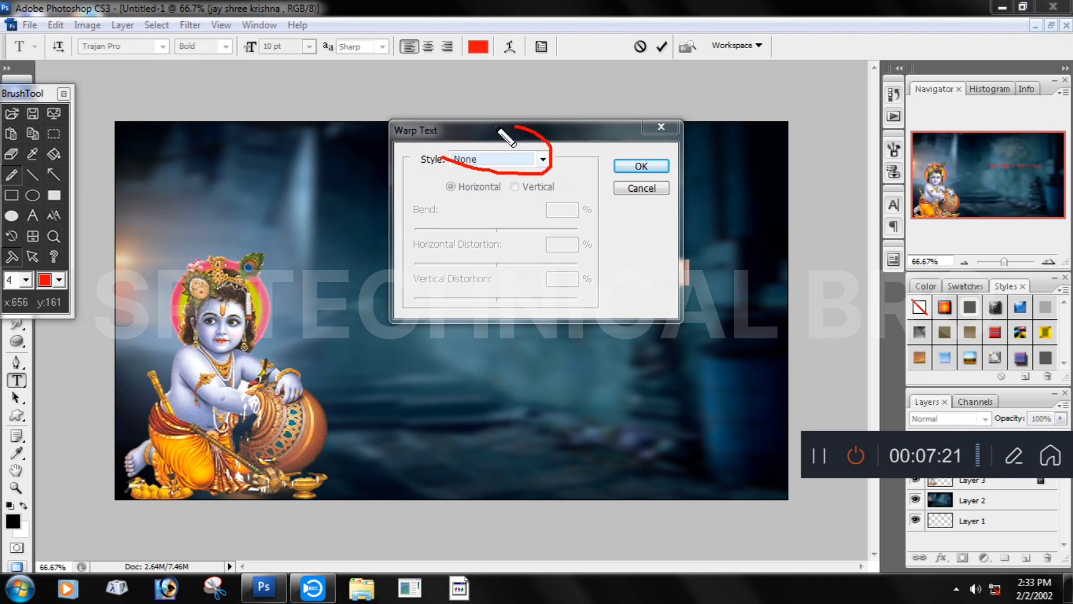
pyautogui.click(64, 94)
# Set the warp style to Flag and move the Warp Text dialog aside to uncover the text
pyautogui.click(543, 160)
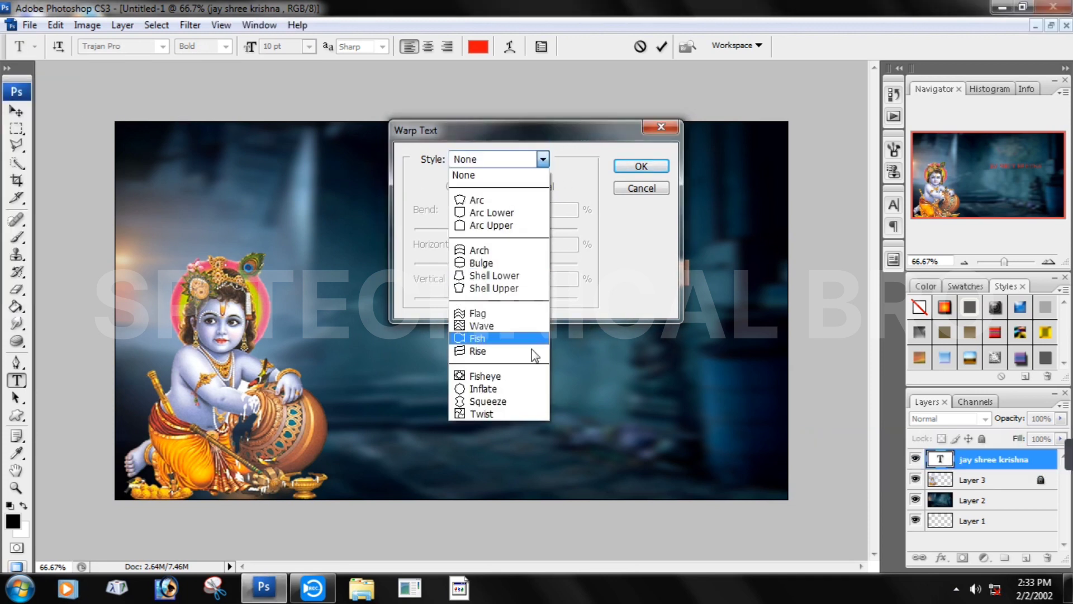
pyautogui.click(520, 316)
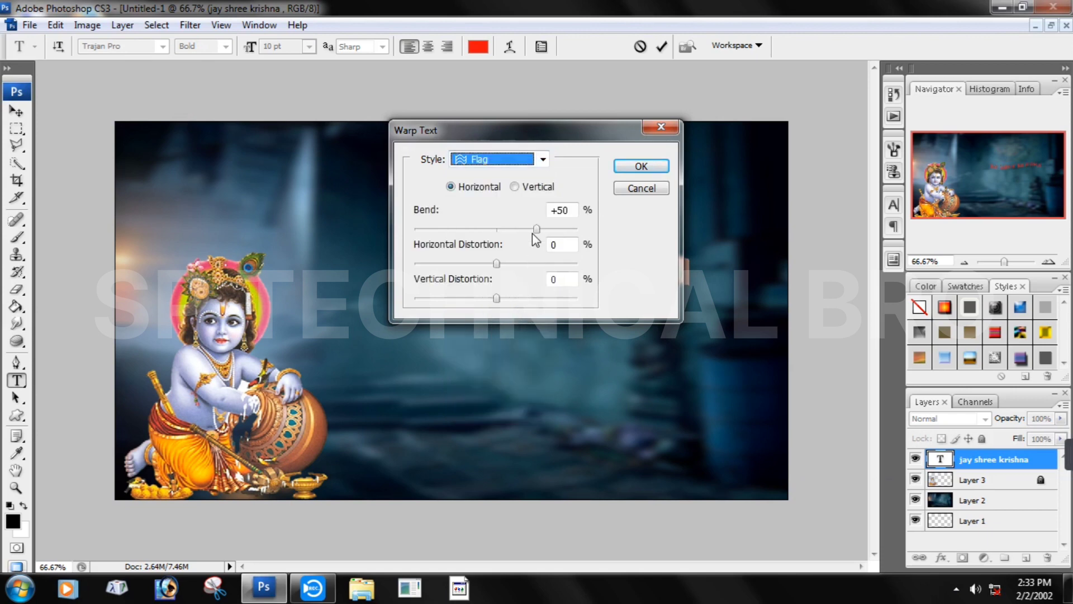
pyautogui.moveTo(571, 136); pyautogui.dragTo(260, 150)
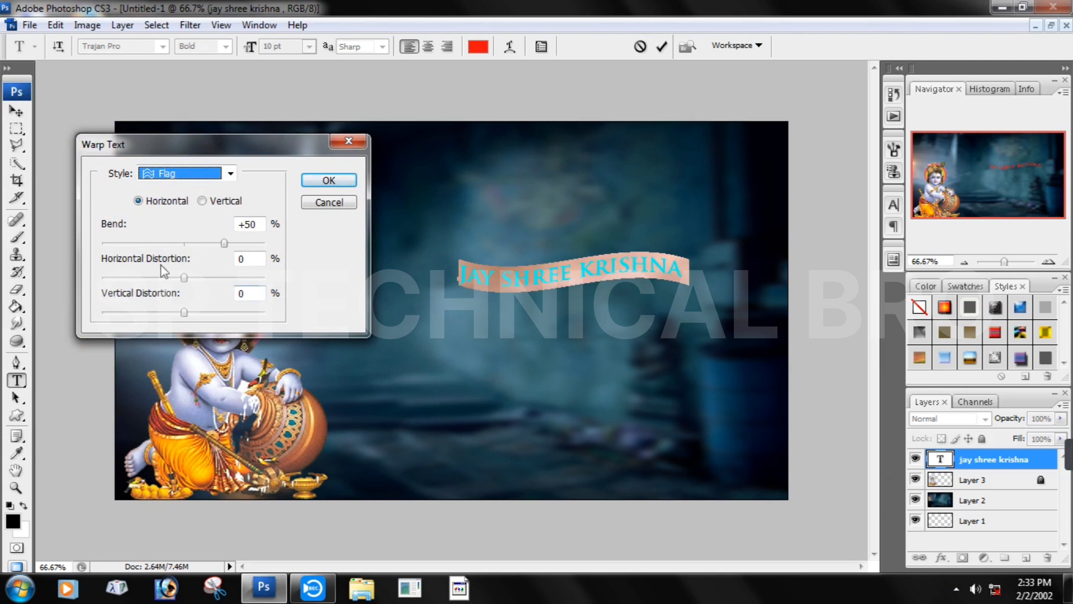
# Set the Flag warp to bend -44%, horizontal distortion 0% and vertical distortion -4%, and apply it to the text
pyautogui.moveTo(227, 242); pyautogui.dragTo(127, 246)
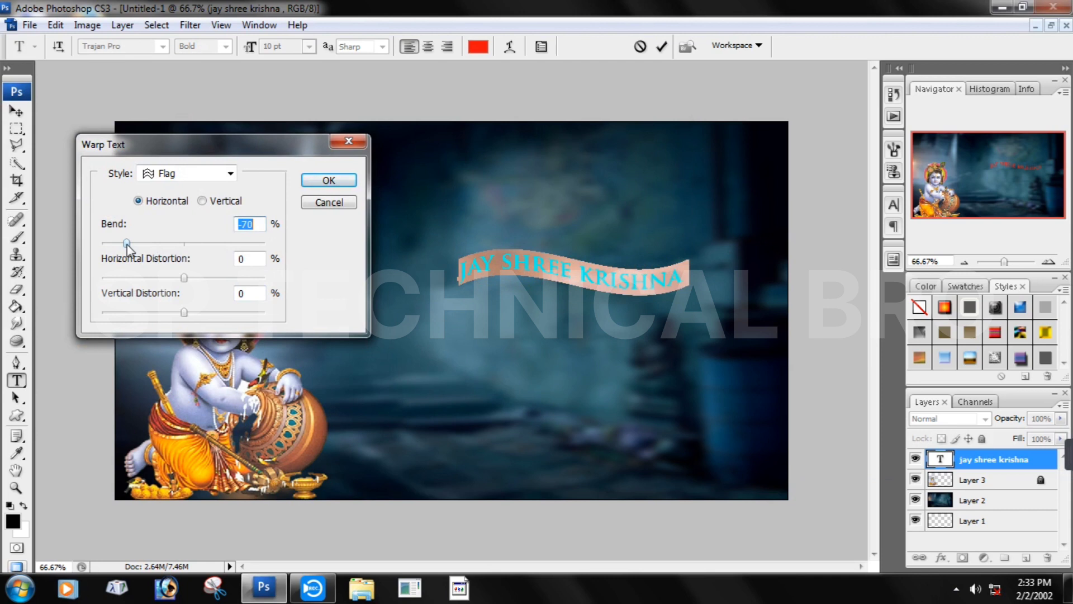
pyautogui.moveTo(182, 277); pyautogui.dragTo(212, 278)
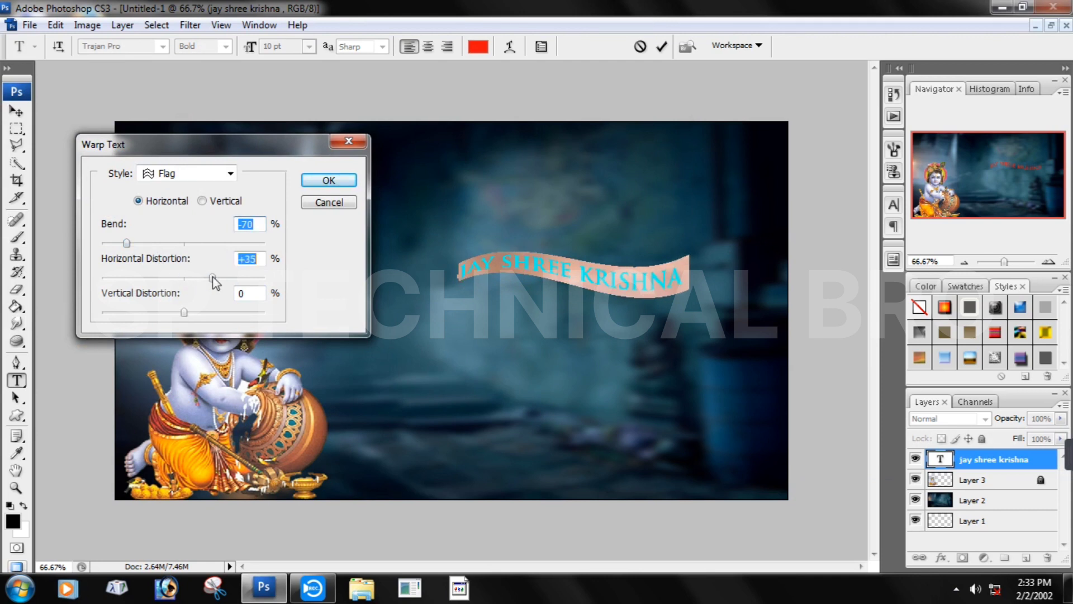
pyautogui.moveTo(214, 282); pyautogui.dragTo(177, 314)
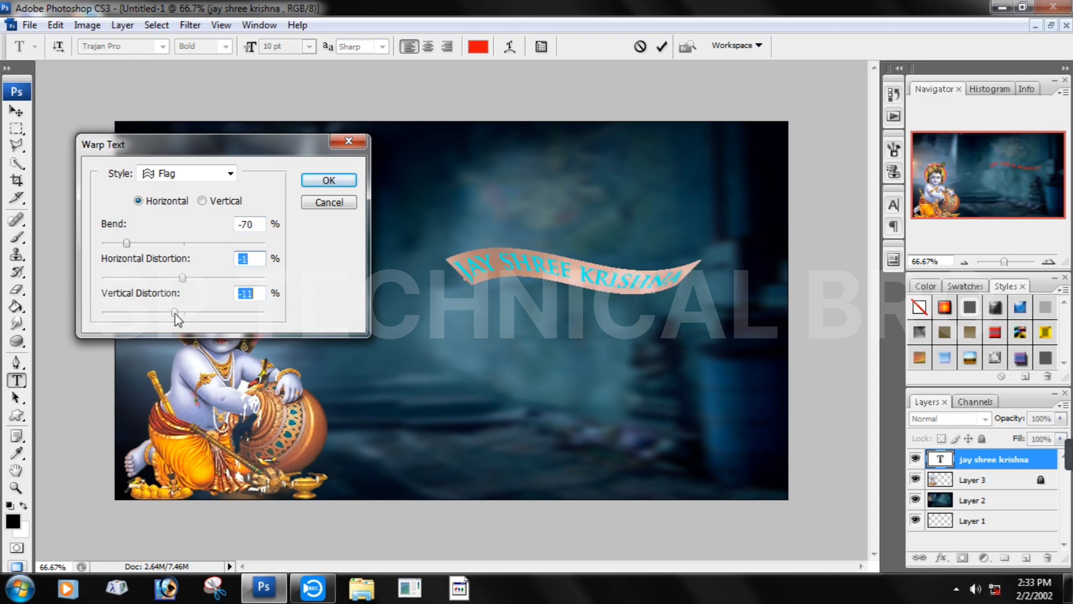
pyautogui.moveTo(175, 313); pyautogui.dragTo(179, 315)
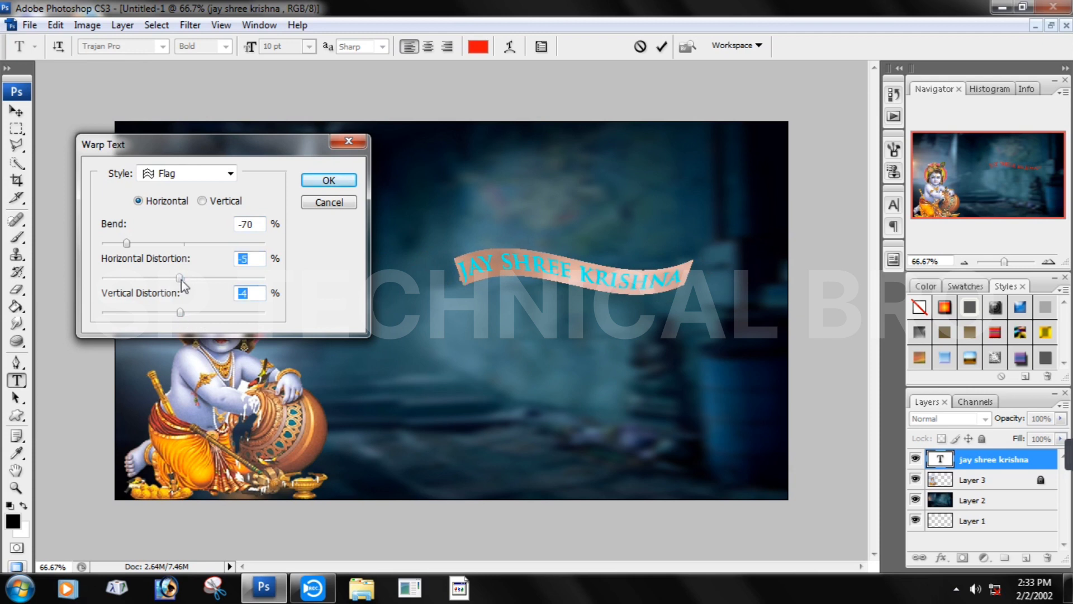
pyautogui.moveTo(183, 281); pyautogui.dragTo(184, 282)
pyautogui.moveTo(126, 243); pyautogui.dragTo(148, 250)
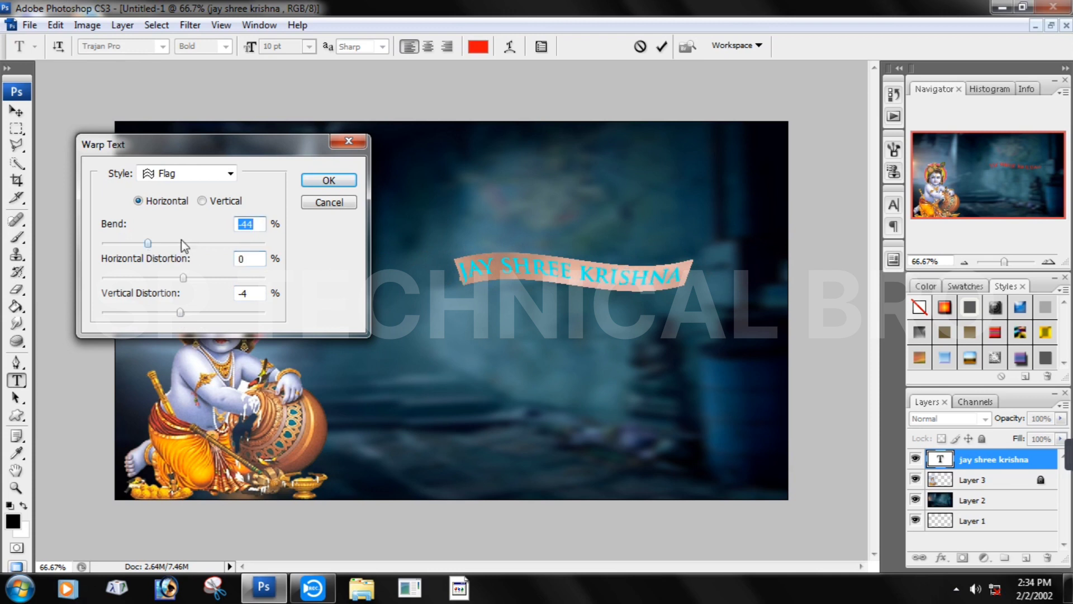
pyautogui.click(329, 180)
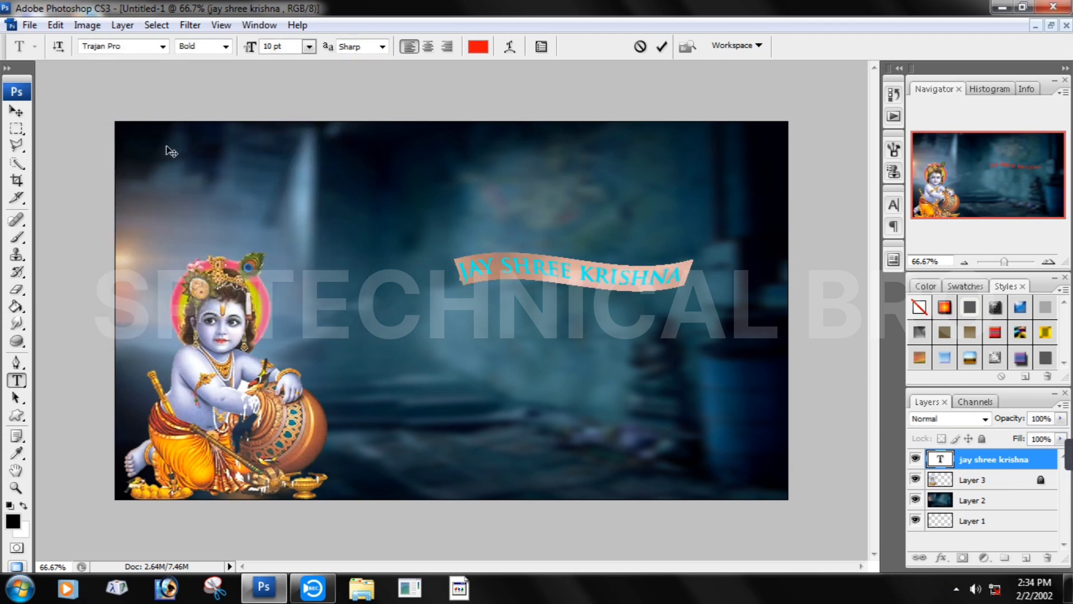
# Commit the text edit and move the warped text slightly down and to the right on the canvas
pyautogui.click(17, 112)
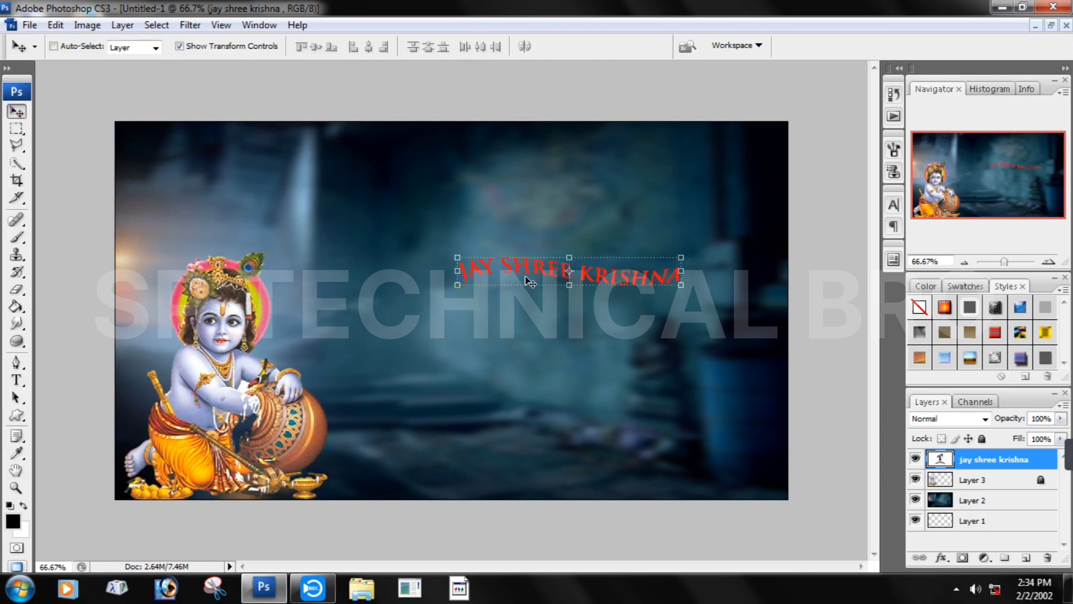
pyautogui.moveTo(527, 251); pyautogui.dragTo(566, 297)
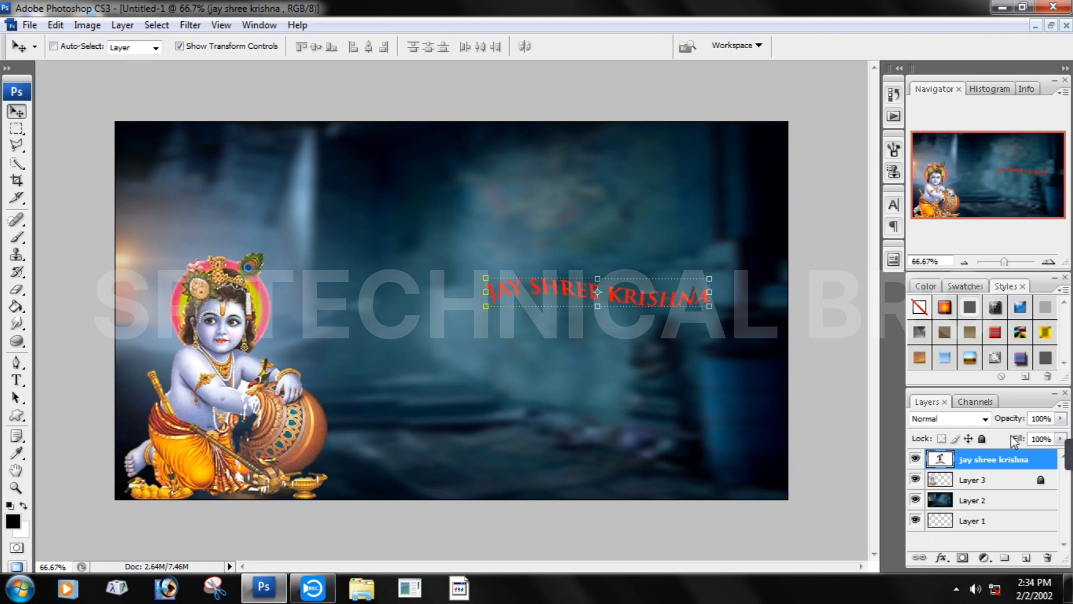
# Select all the warped text, reopen Warp Text, and try the Vertical orientation before switching back to Horizontal
pyautogui.click(16, 380)
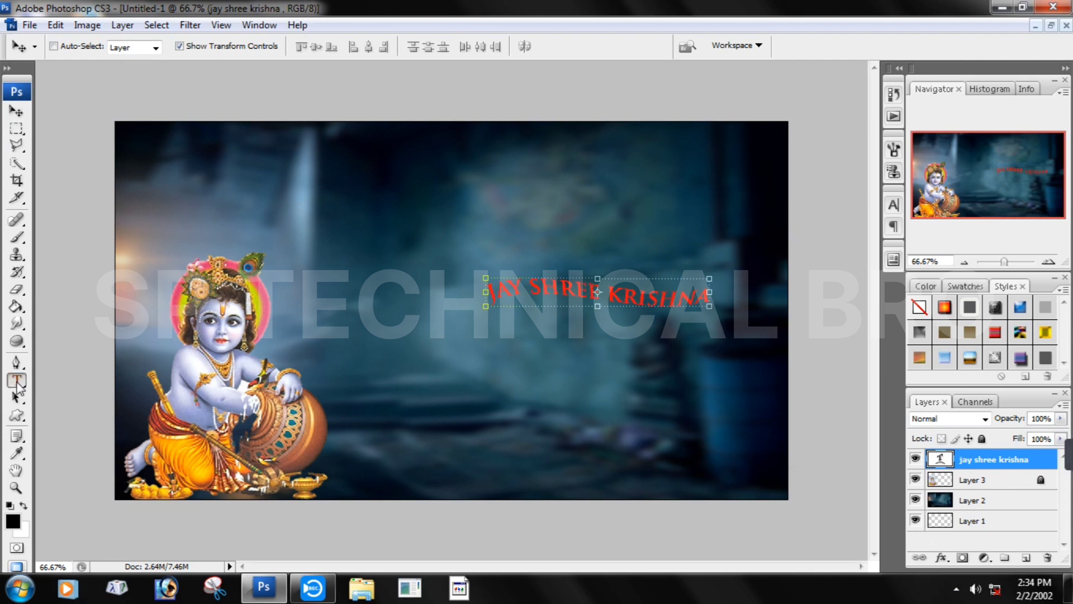
pyautogui.click(567, 288)
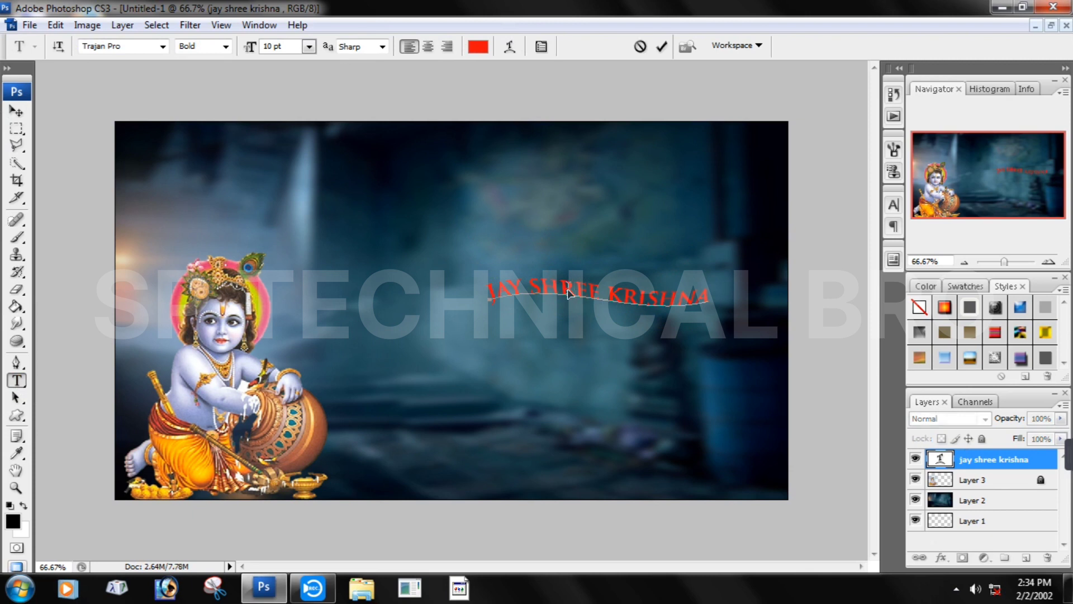
pyautogui.hotkey('ctrl', 'a')
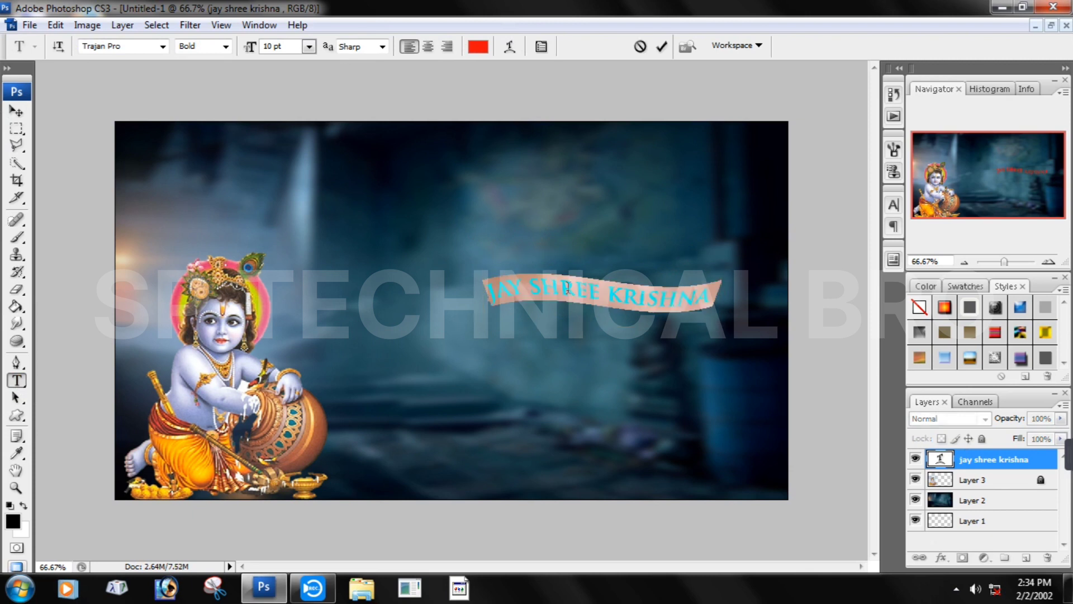
pyautogui.click(512, 54)
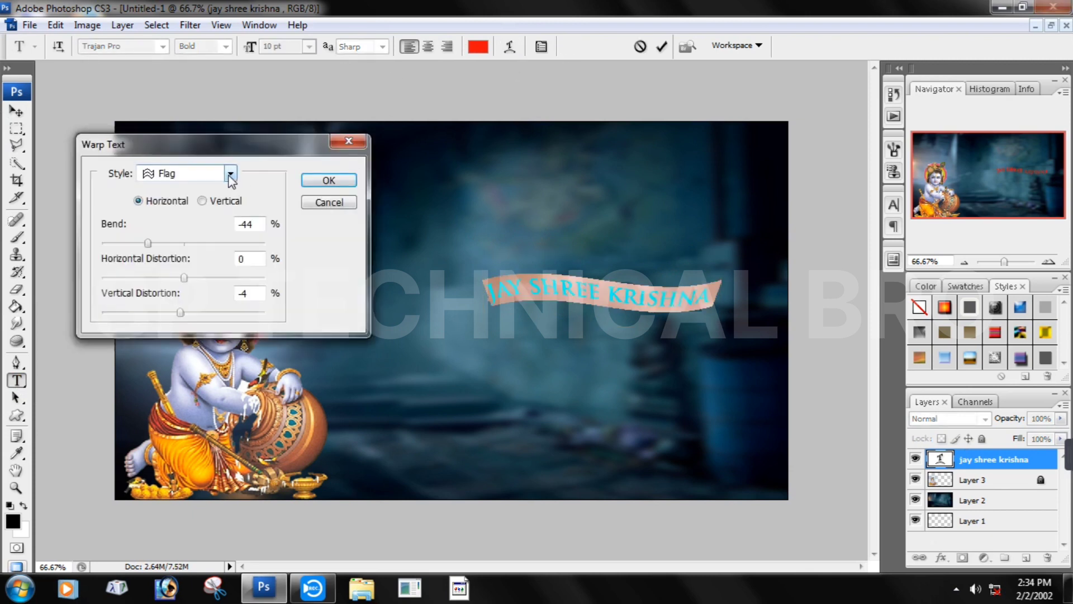
pyautogui.click(203, 203)
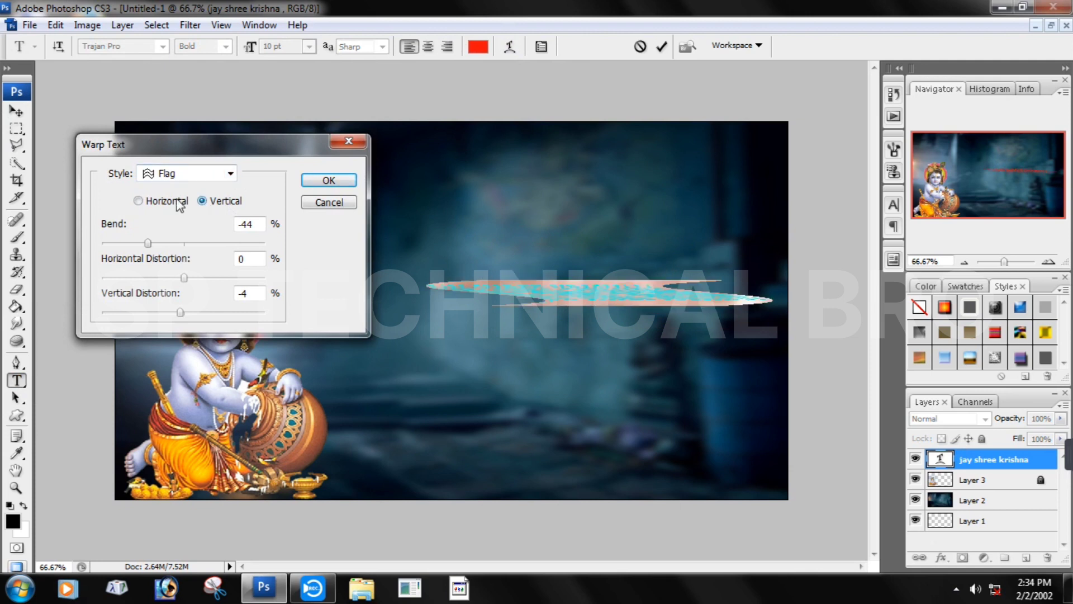
pyautogui.click(150, 201)
# Try the Fish, Arc and Arc Lower warp styles on the text and settle on Rise
pyautogui.click(227, 175)
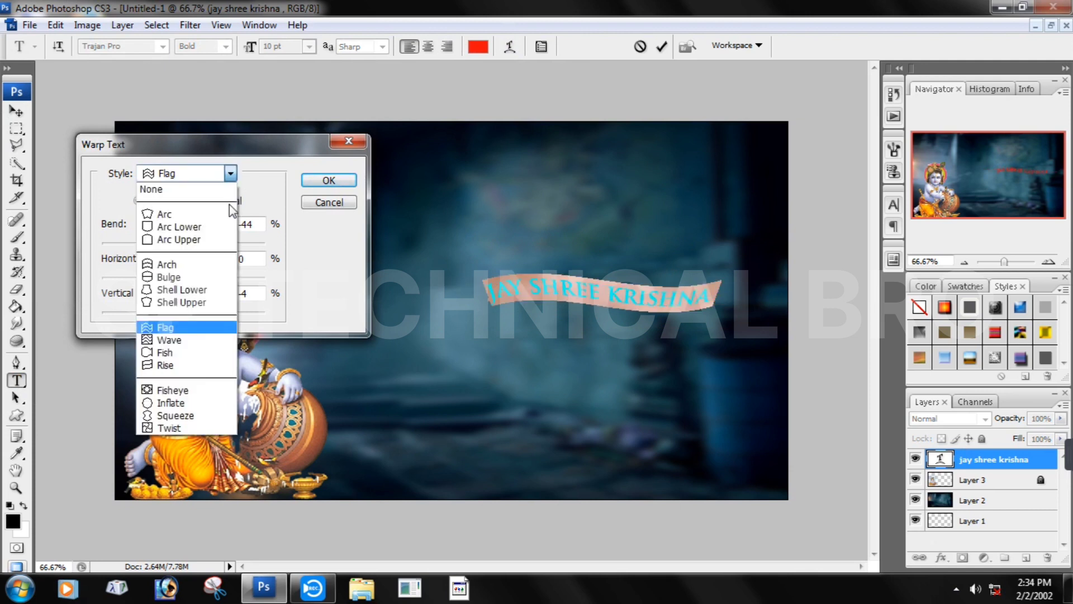
pyautogui.click(202, 358)
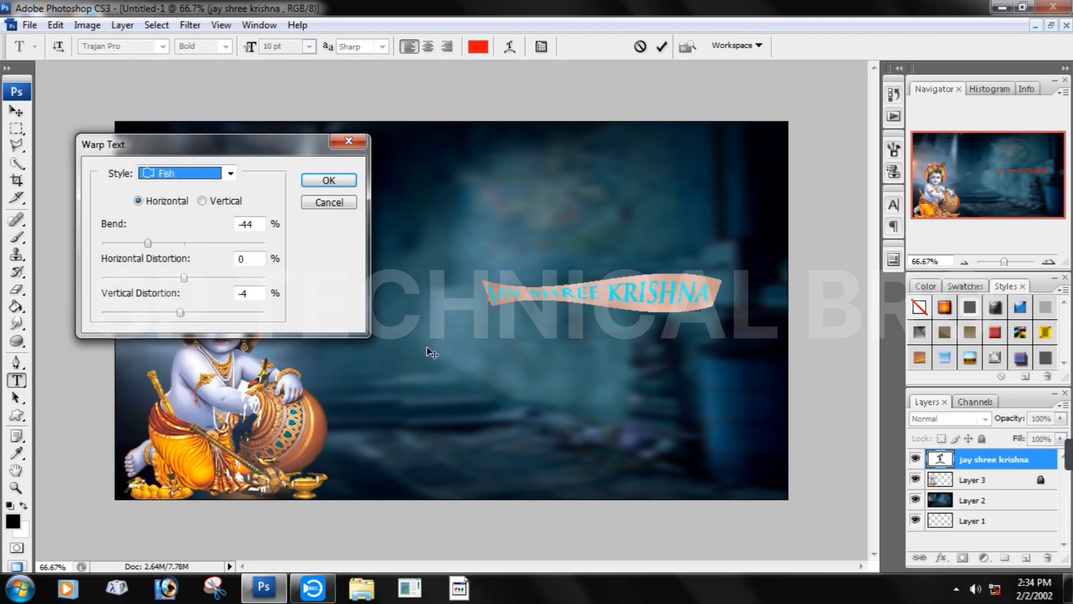
pyautogui.click(231, 174)
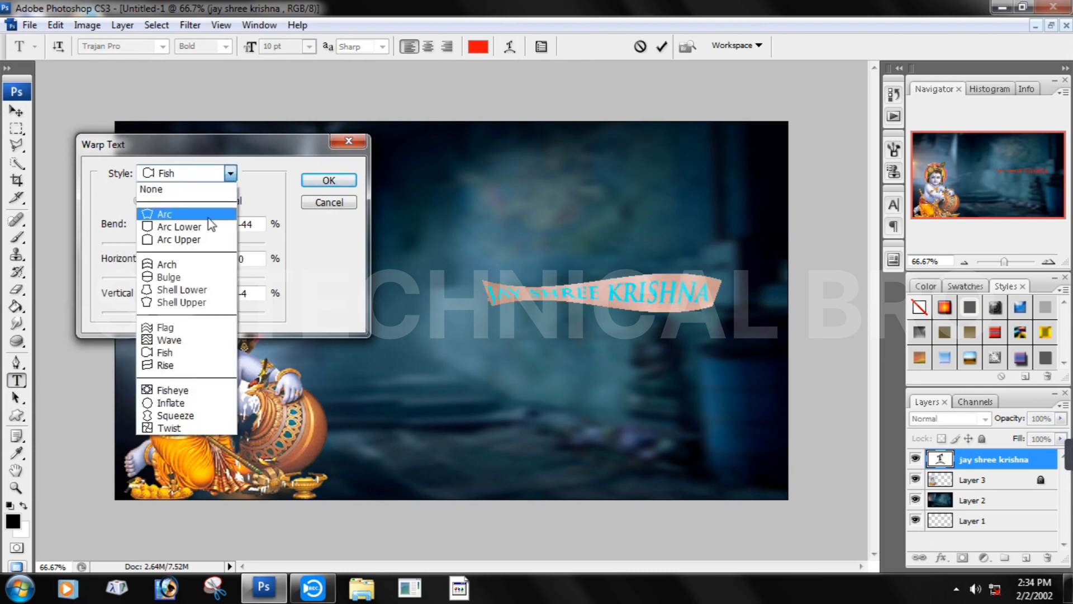
pyautogui.click(207, 203)
pyautogui.click(230, 173)
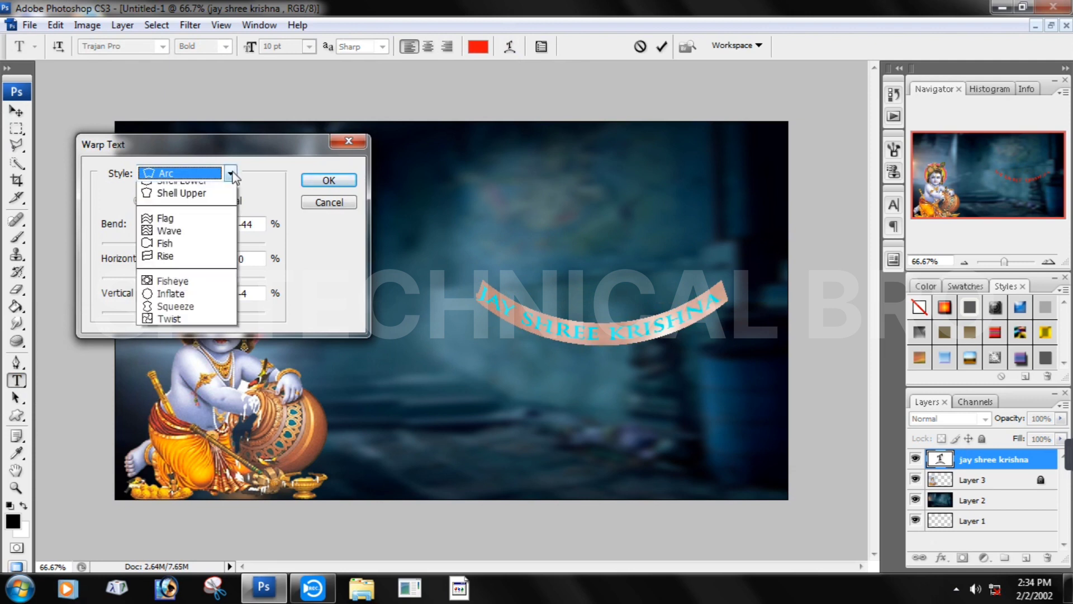
pyautogui.click(185, 227)
pyautogui.click(231, 174)
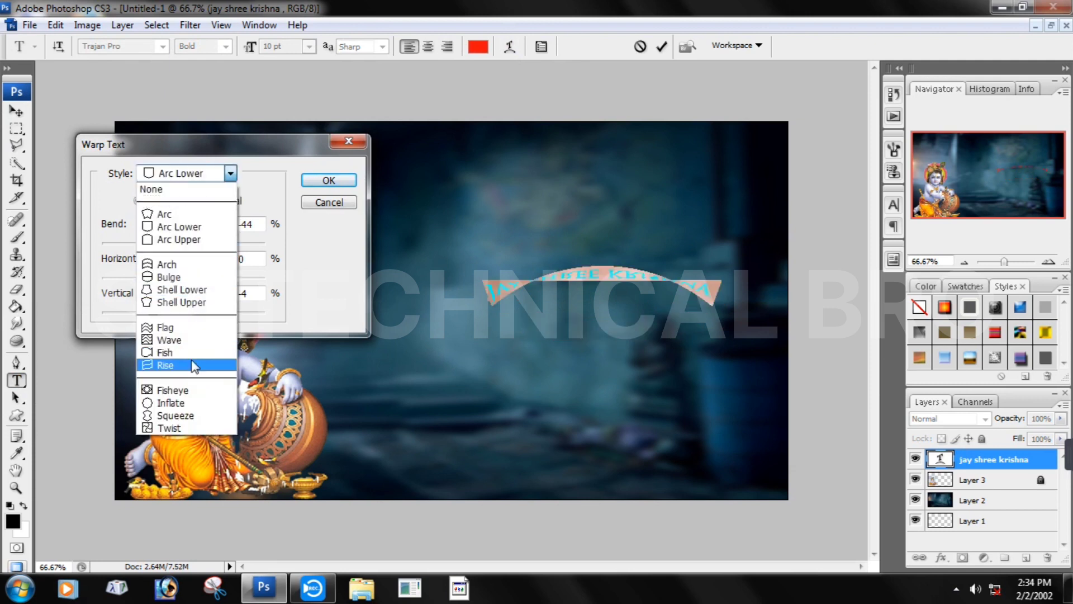
pyautogui.click(194, 366)
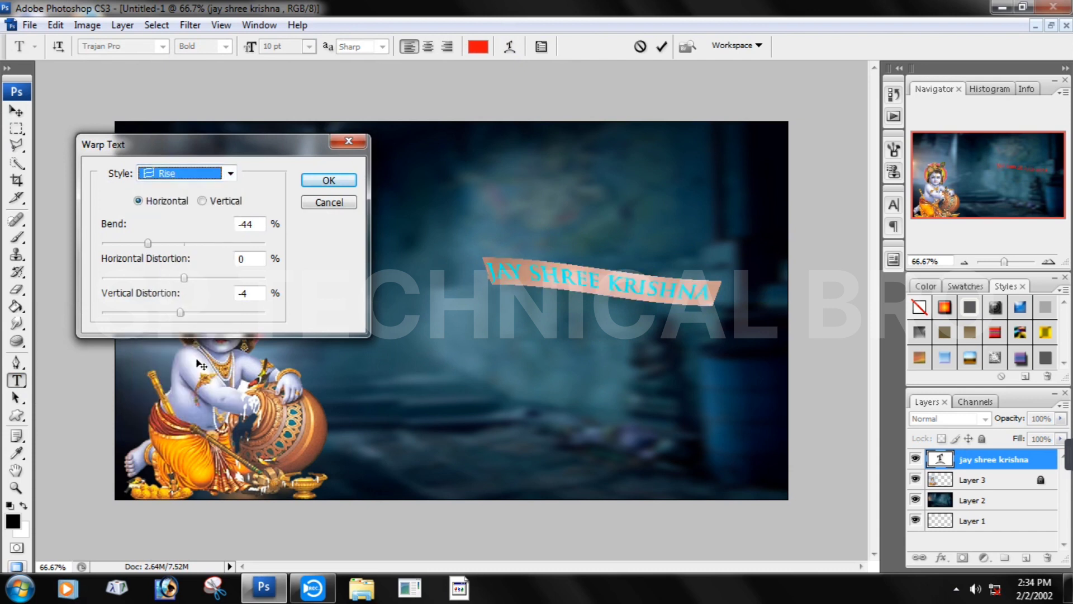
# Set the text's Rise warp to Horizontal with bend +33%, horizontal distortion +6% and vertical distortion +3%, and apply it
pyautogui.click(207, 201)
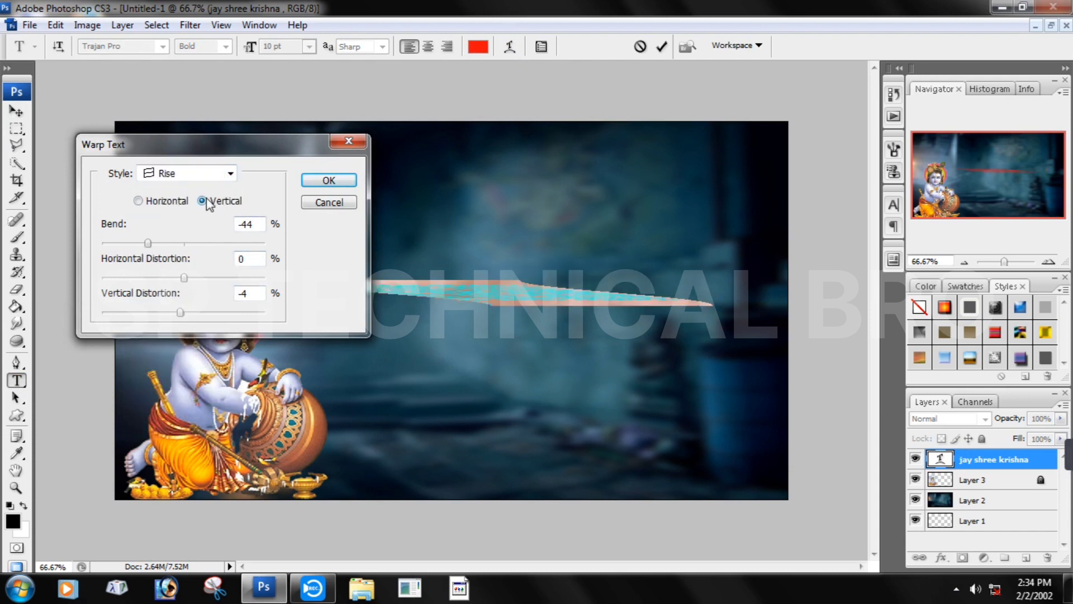
pyautogui.click(154, 202)
pyautogui.moveTo(148, 243); pyautogui.dragTo(176, 311)
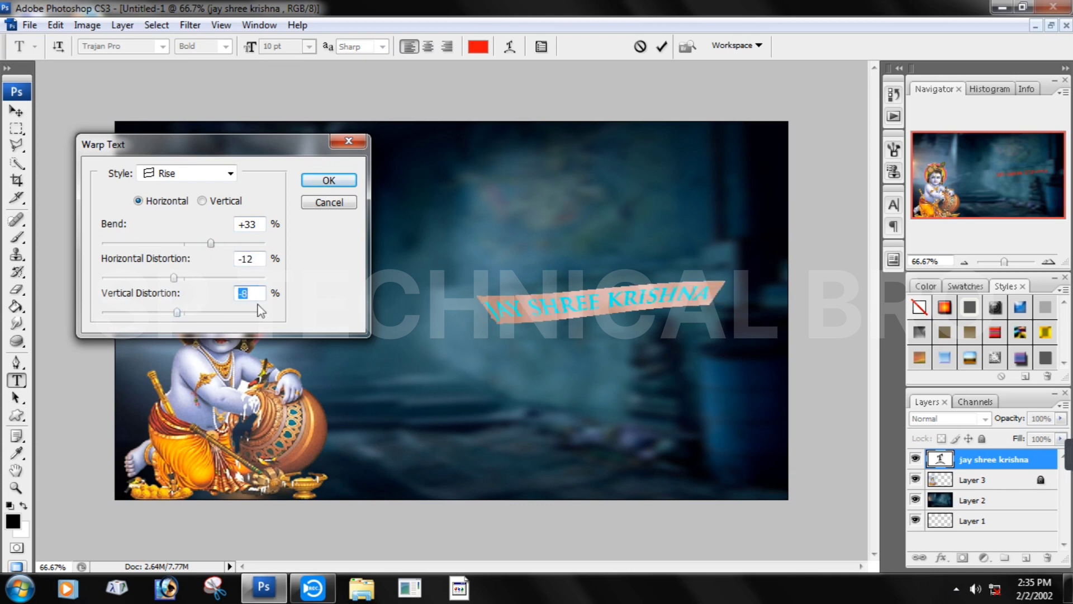
pyautogui.moveTo(177, 313); pyautogui.dragTo(186, 314)
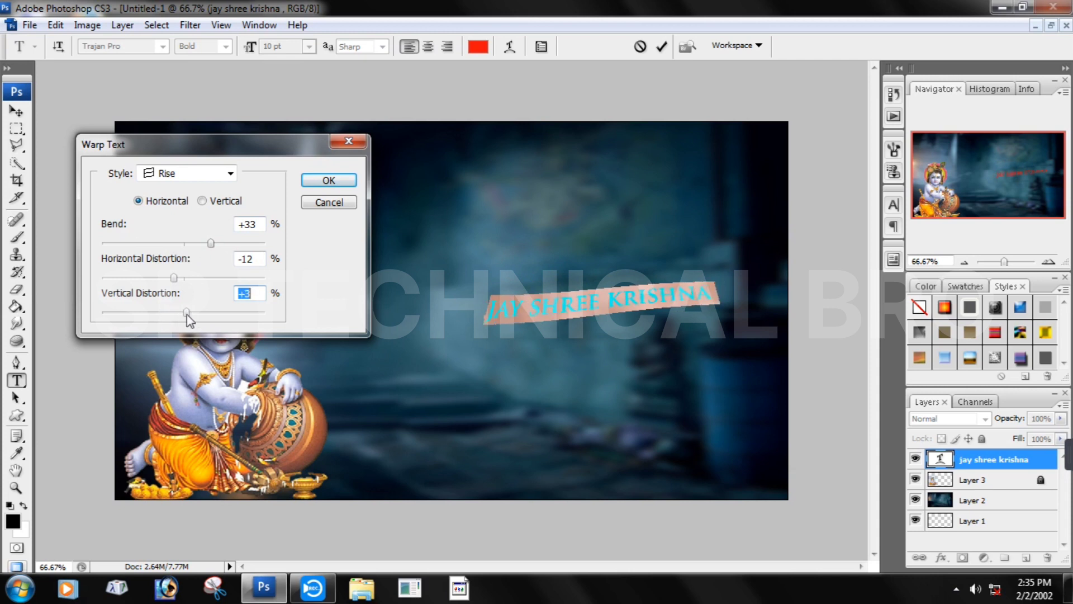
pyautogui.moveTo(179, 277); pyautogui.dragTo(189, 277)
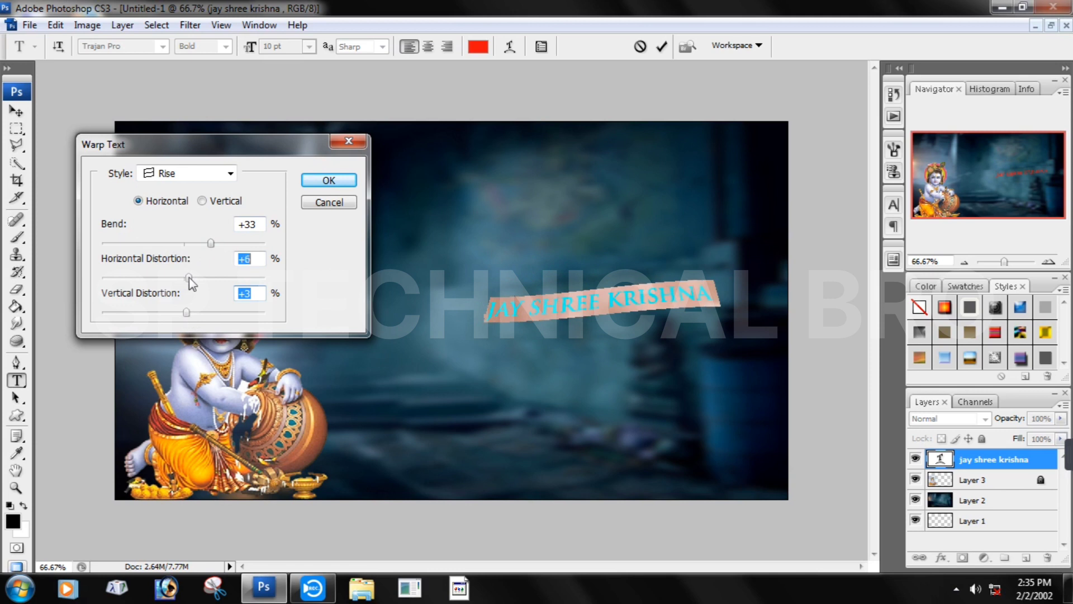
pyautogui.click(347, 182)
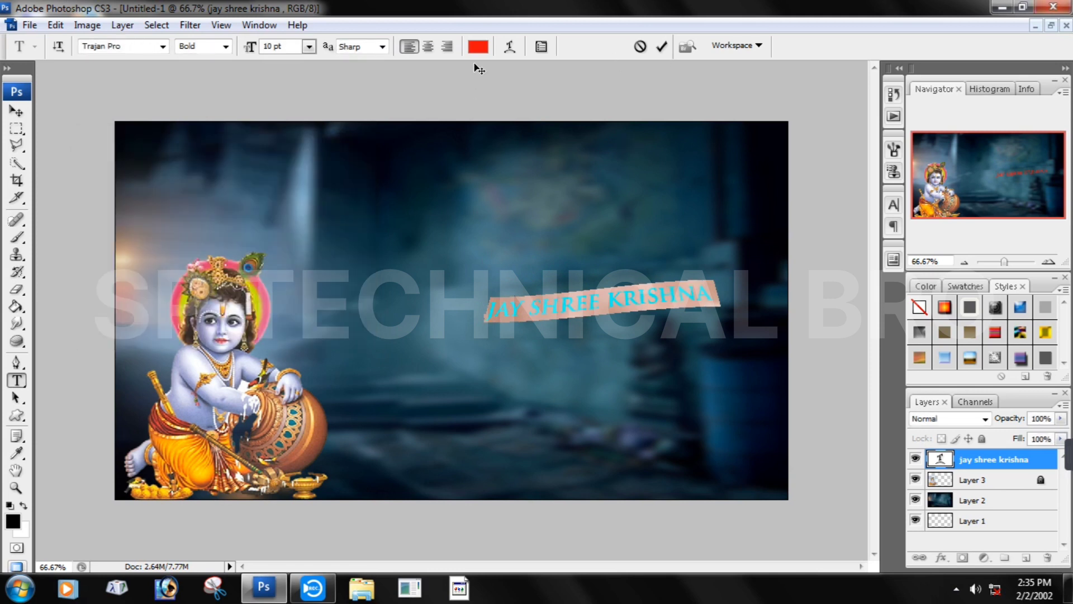
# Reopen Warp Text to review the available styles, keep Rise, and commit the text edit
pyautogui.click(512, 47)
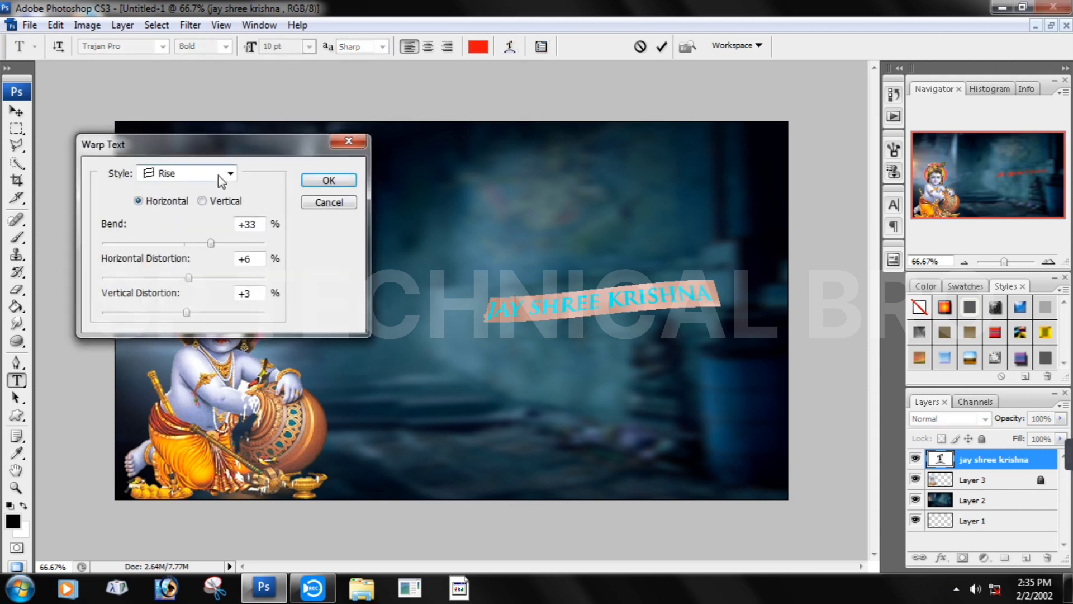
pyautogui.click(218, 175)
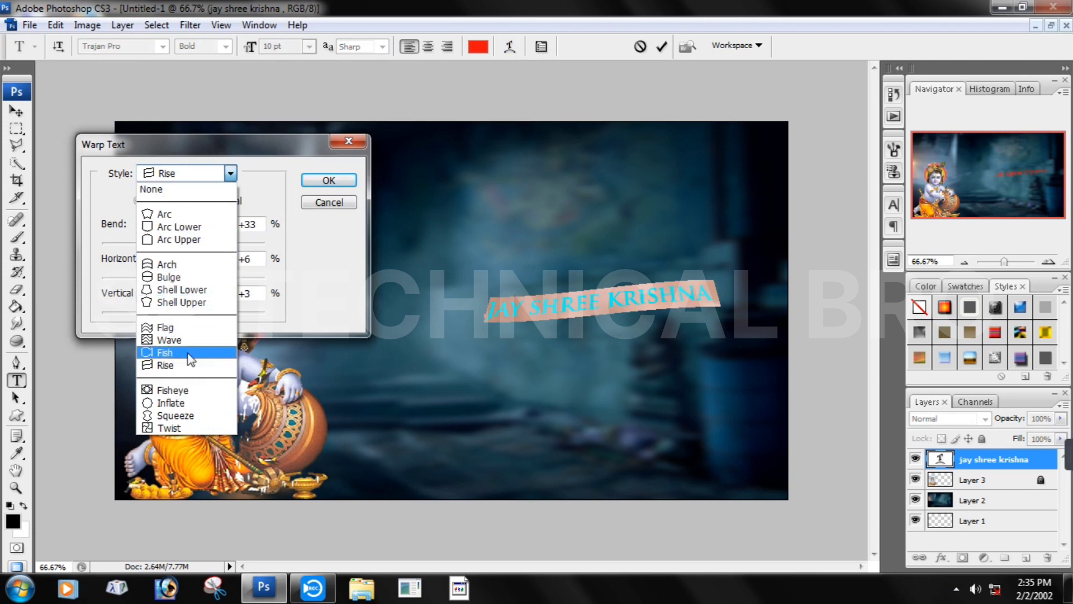
pyautogui.click(334, 181)
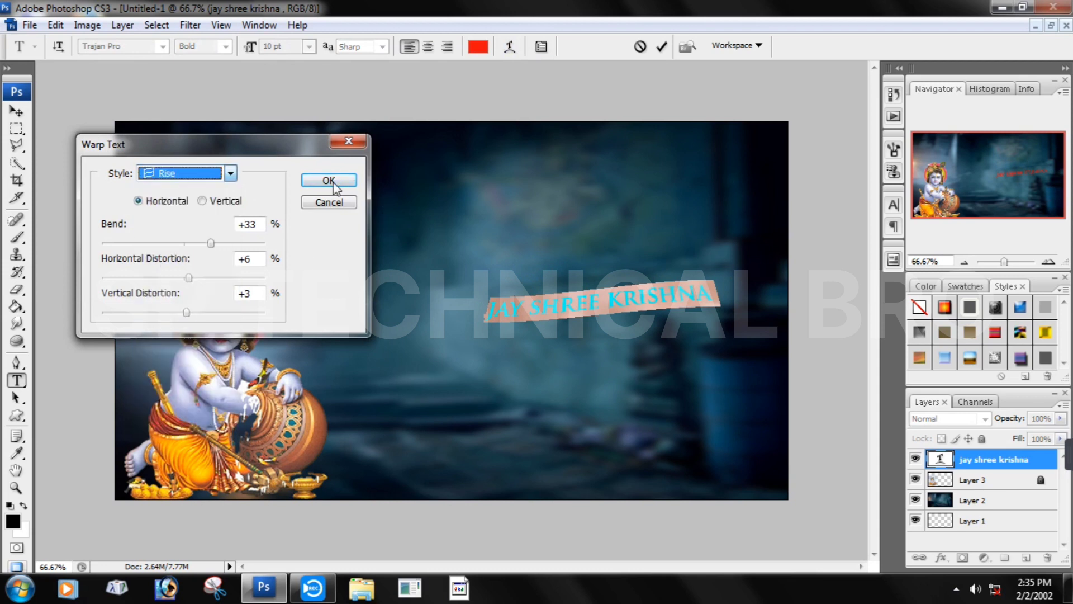
pyautogui.click(334, 180)
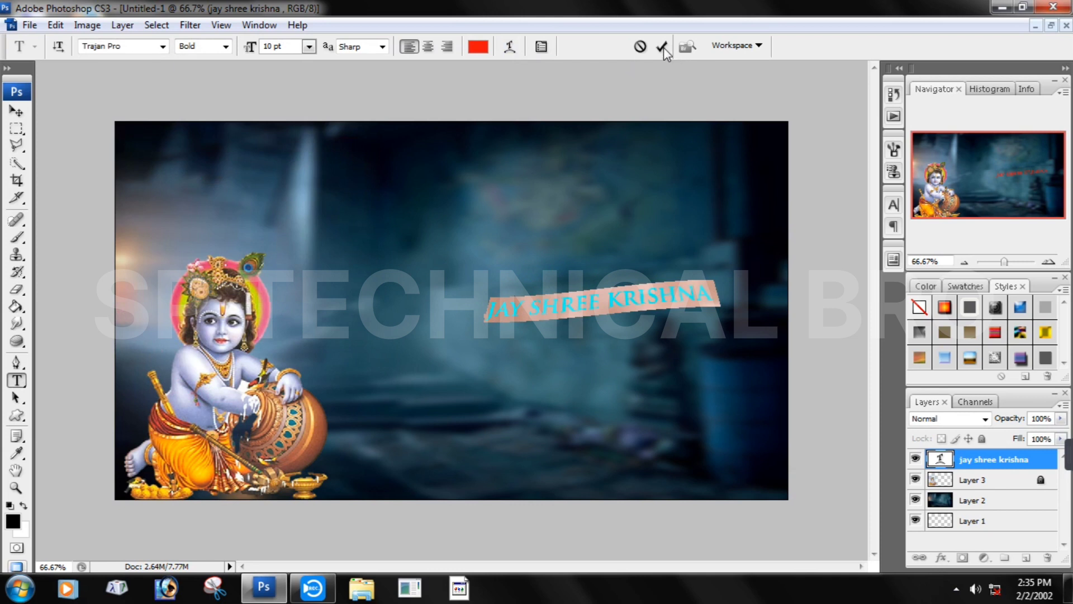
pyautogui.click(661, 48)
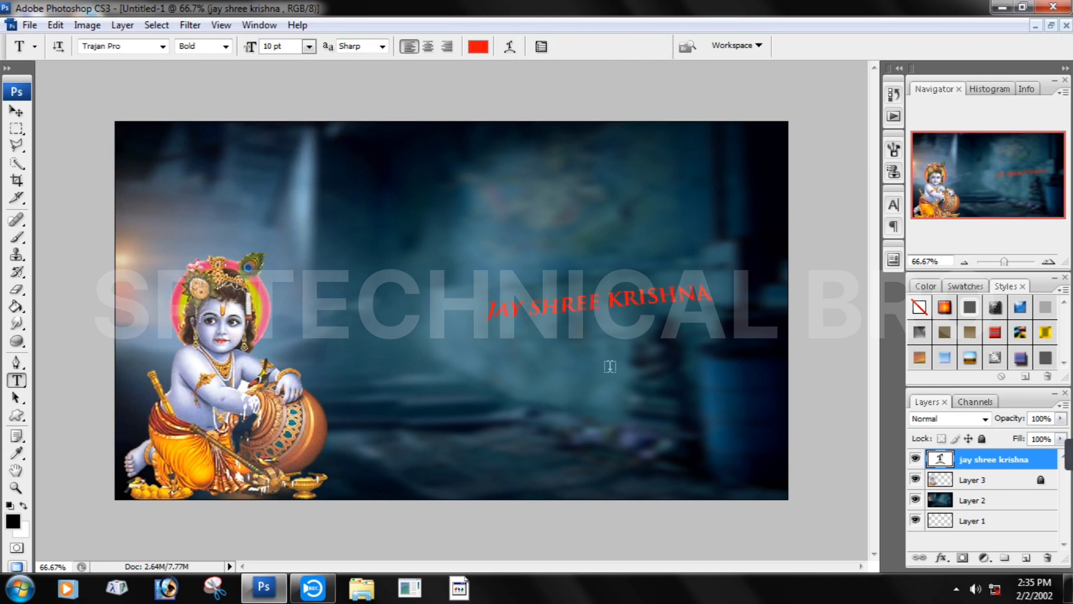
# Move the warped text up on the canvas, then reposition it near the centre, beside the Krishna figure
pyautogui.click(16, 110)
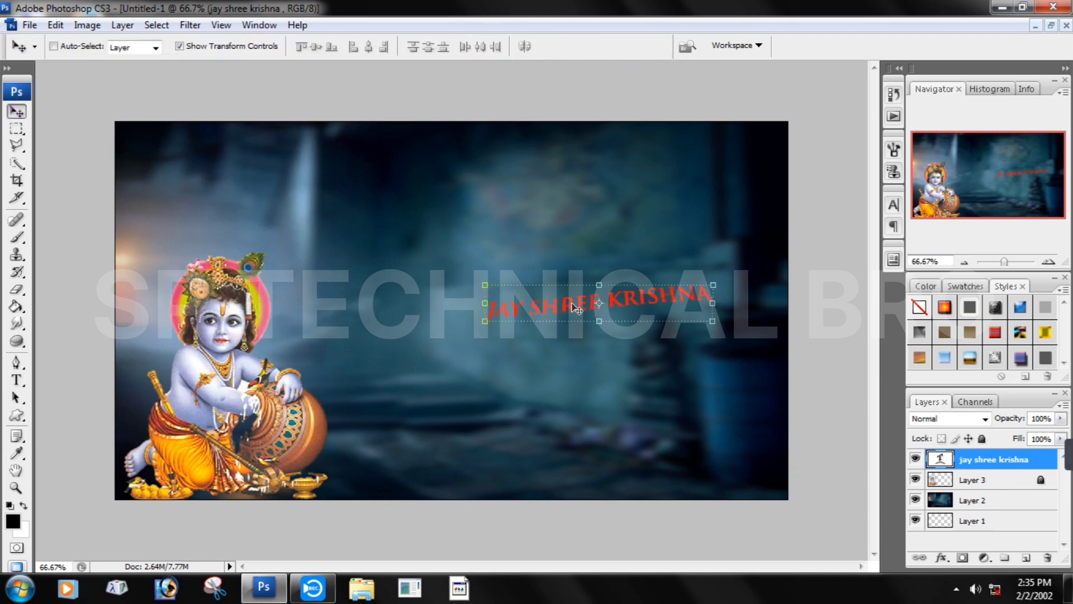
pyautogui.moveTo(577, 308); pyautogui.dragTo(575, 198)
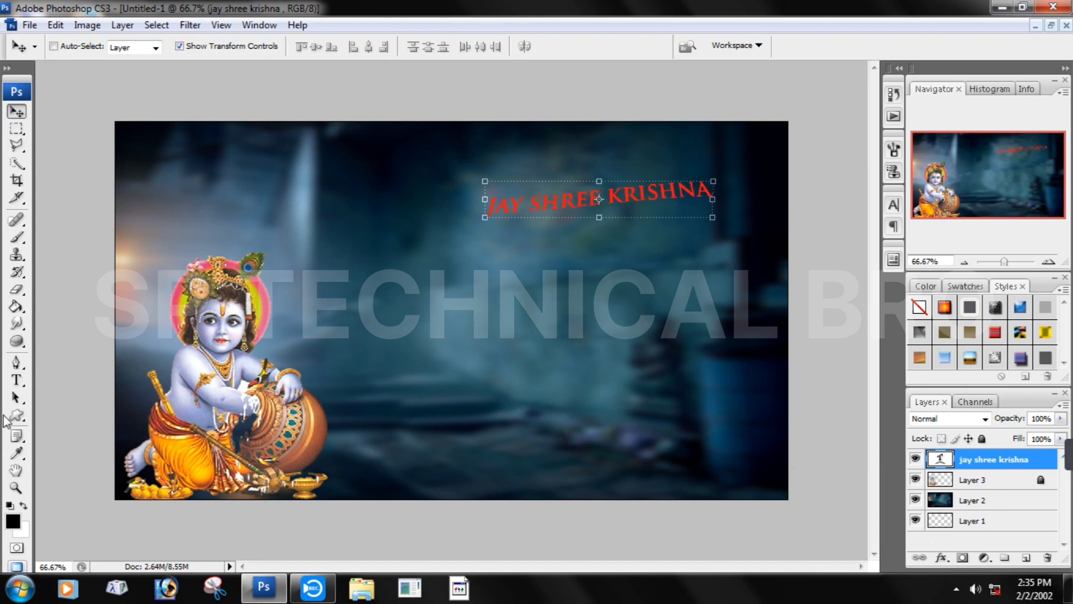
pyautogui.moveTo(545, 214); pyautogui.dragTo(468, 339)
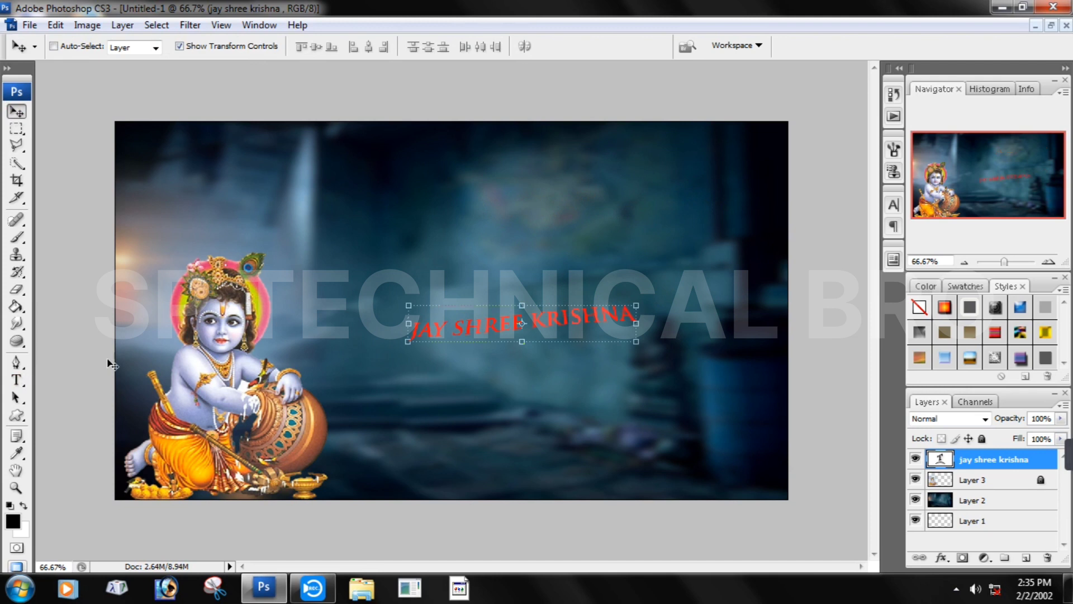
# Select all the warped text, try font sizes 72, 48 and 12 pt, settle on 14 pt, and commit the edit
pyautogui.click(16, 382)
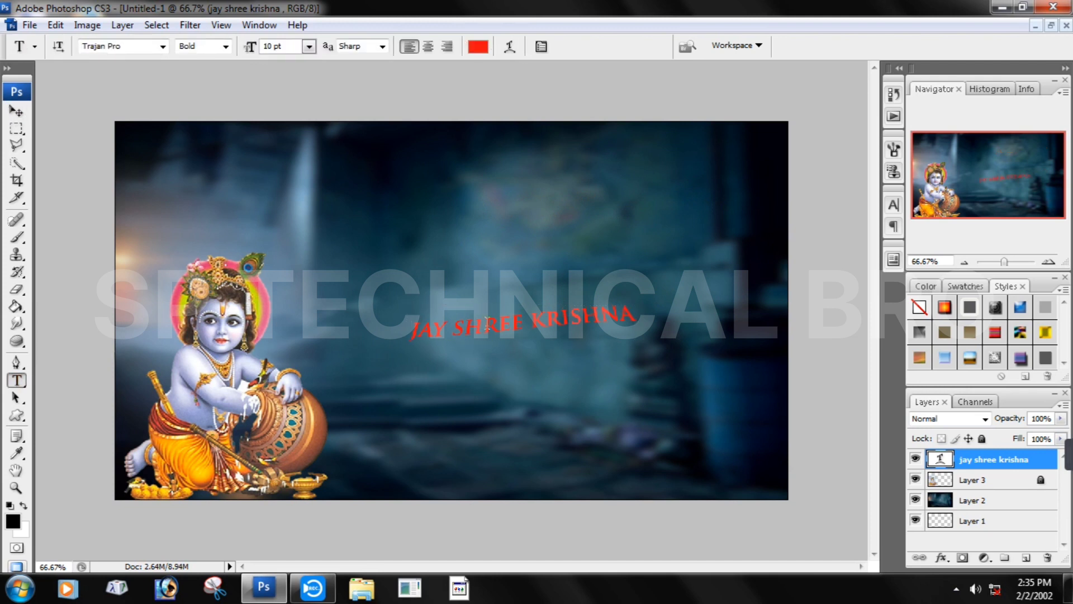
pyautogui.tripleClick(487, 324)
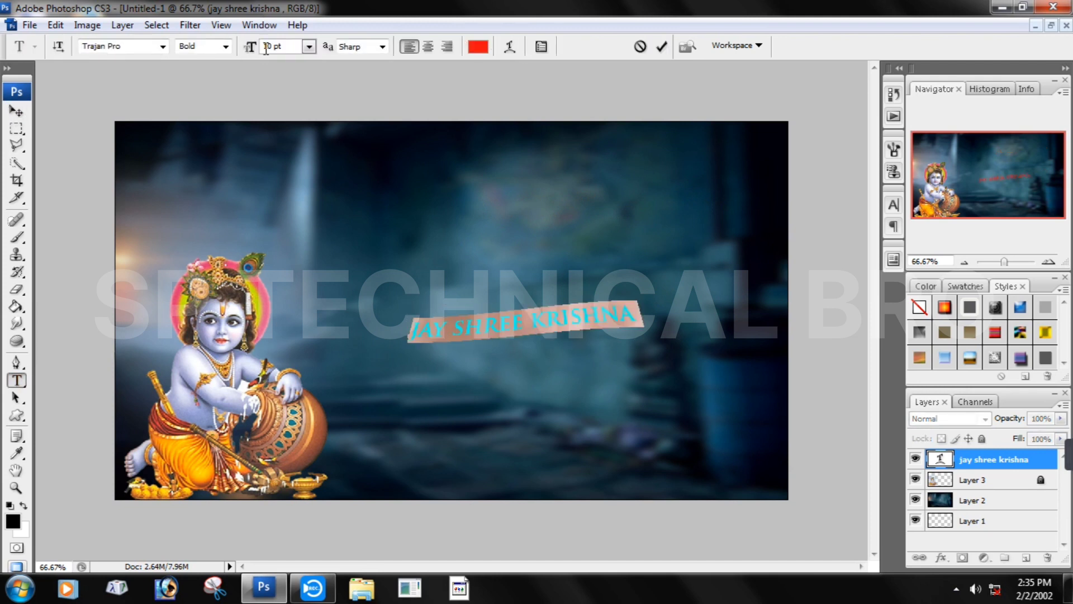
pyautogui.click(309, 46)
pyautogui.click(296, 312)
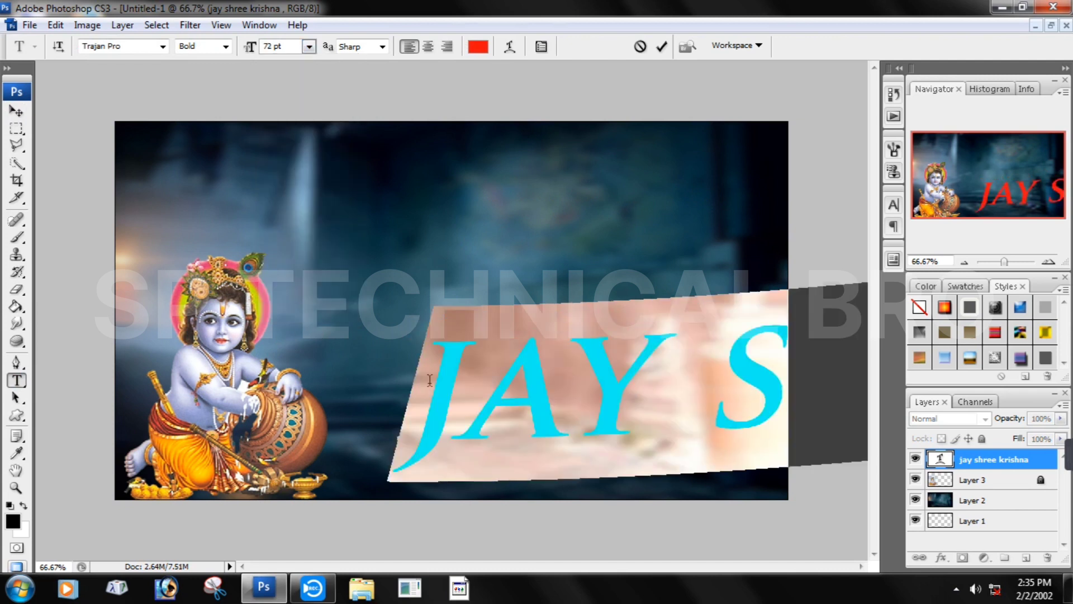
pyautogui.click(309, 46)
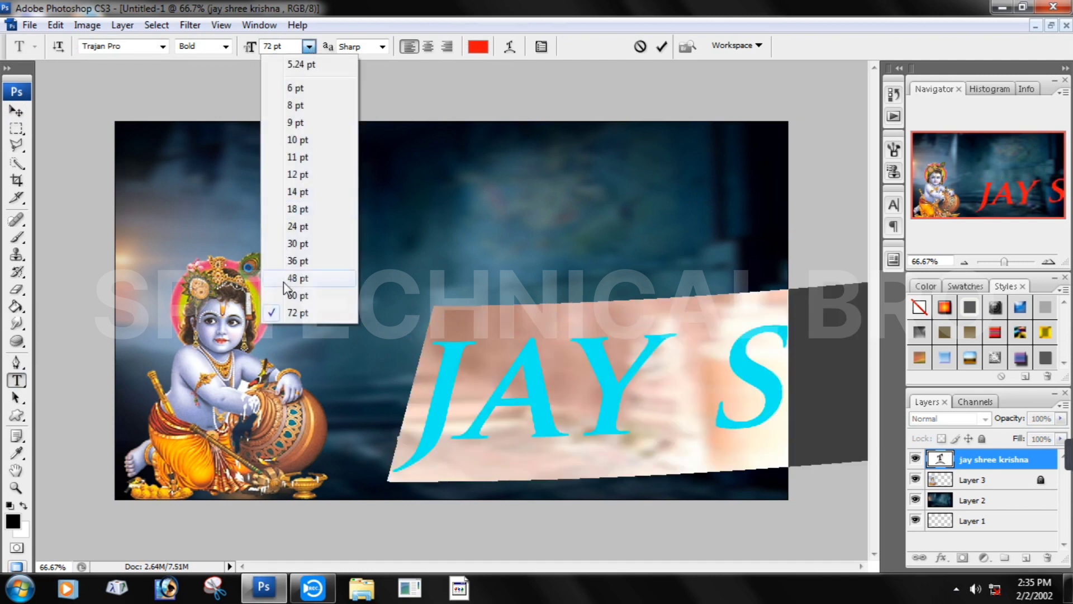
pyautogui.click(288, 284)
pyautogui.click(309, 46)
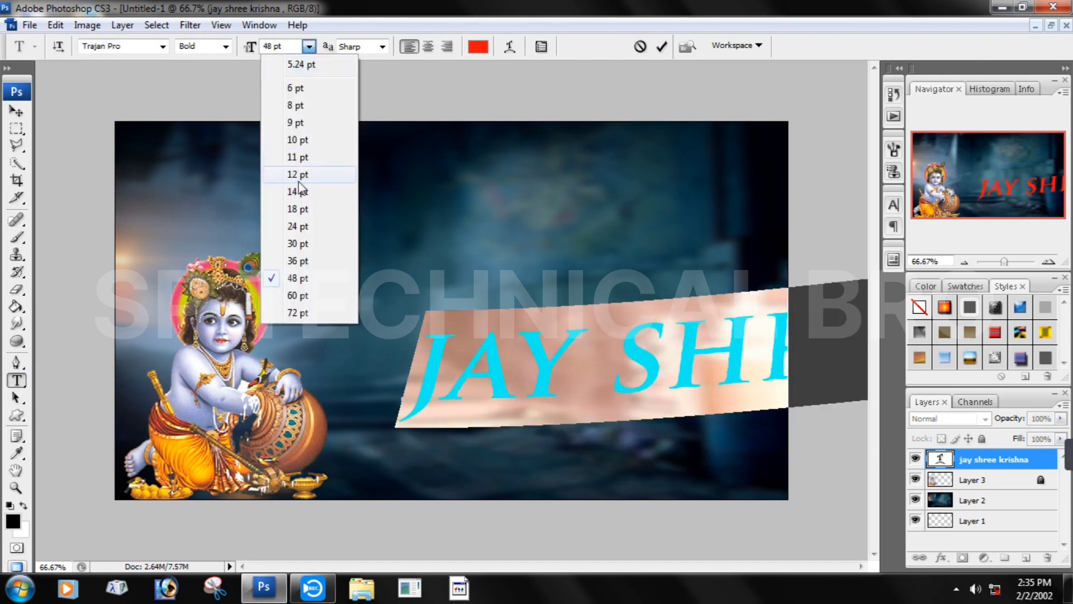
pyautogui.click(300, 179)
pyautogui.click(310, 46)
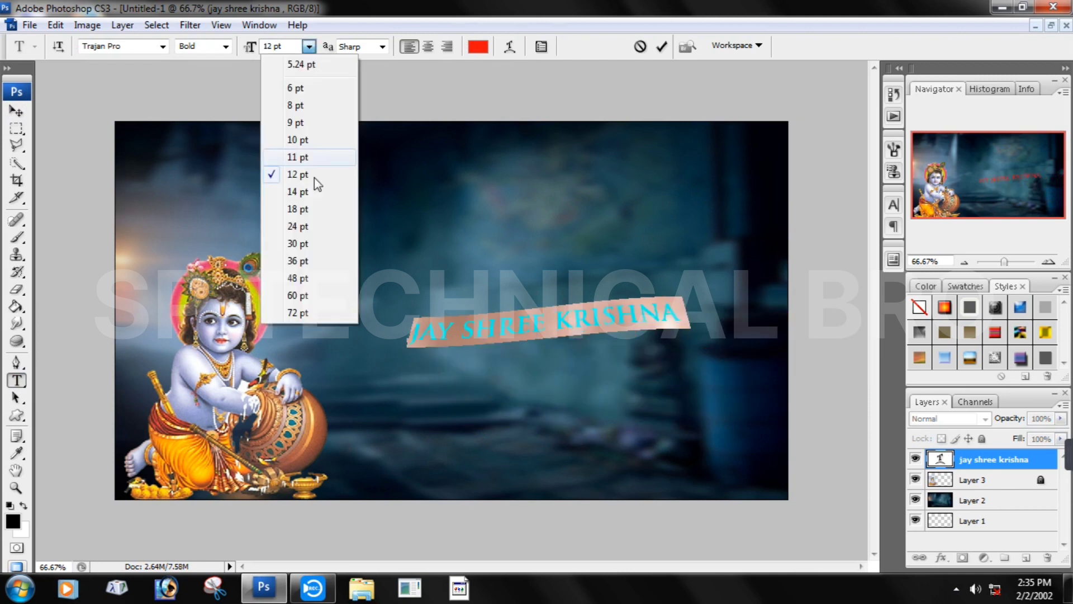
pyautogui.click(302, 192)
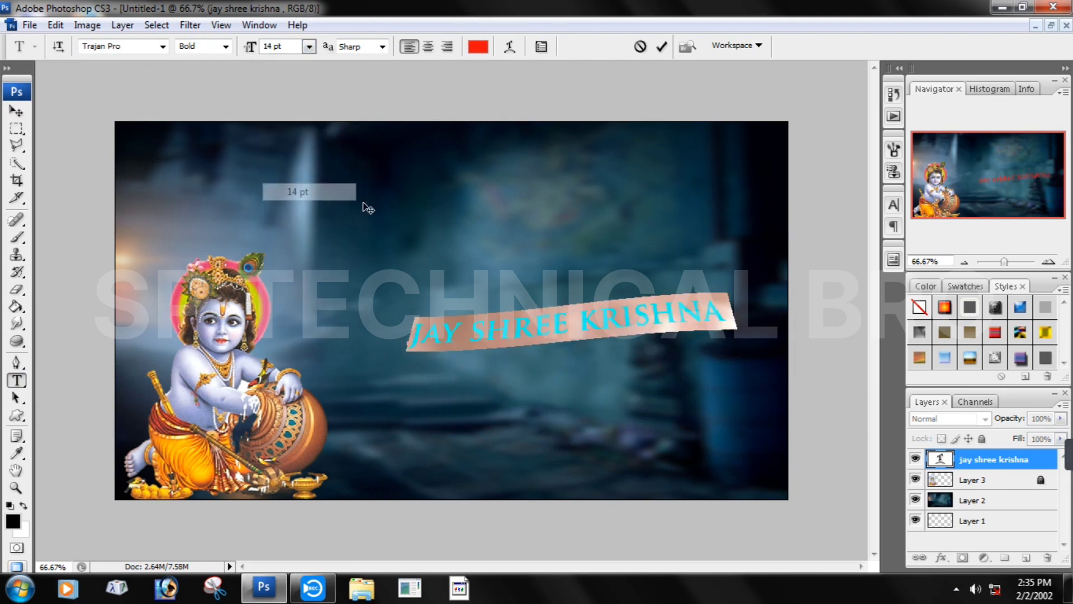
pyautogui.click(665, 50)
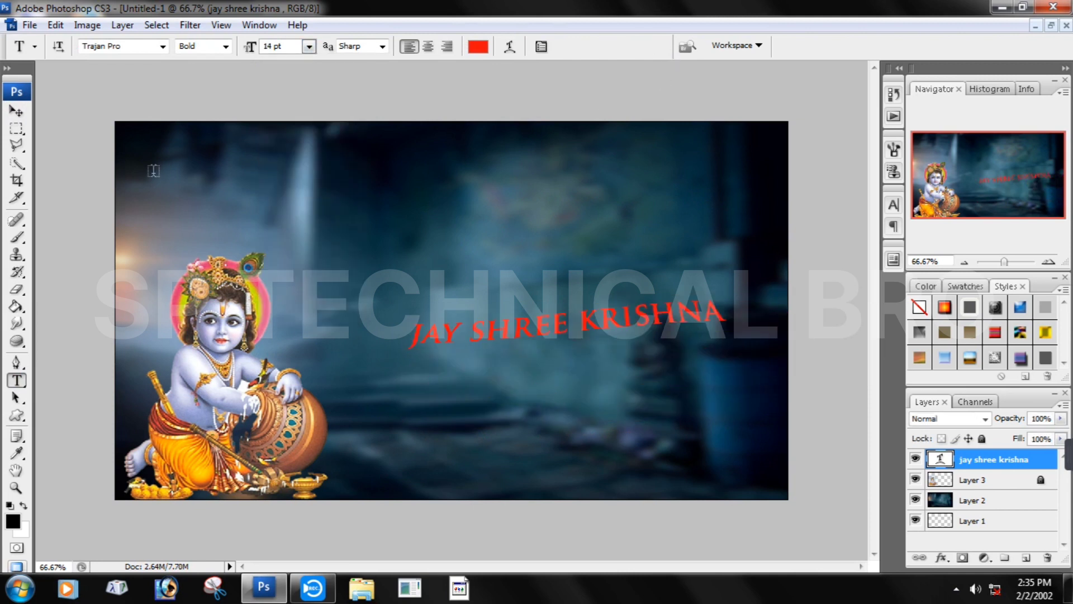
# Move the resized text straight up into the upper part of the canvas
pyautogui.click(17, 111)
pyautogui.moveTo(523, 325); pyautogui.dragTo(523, 217)
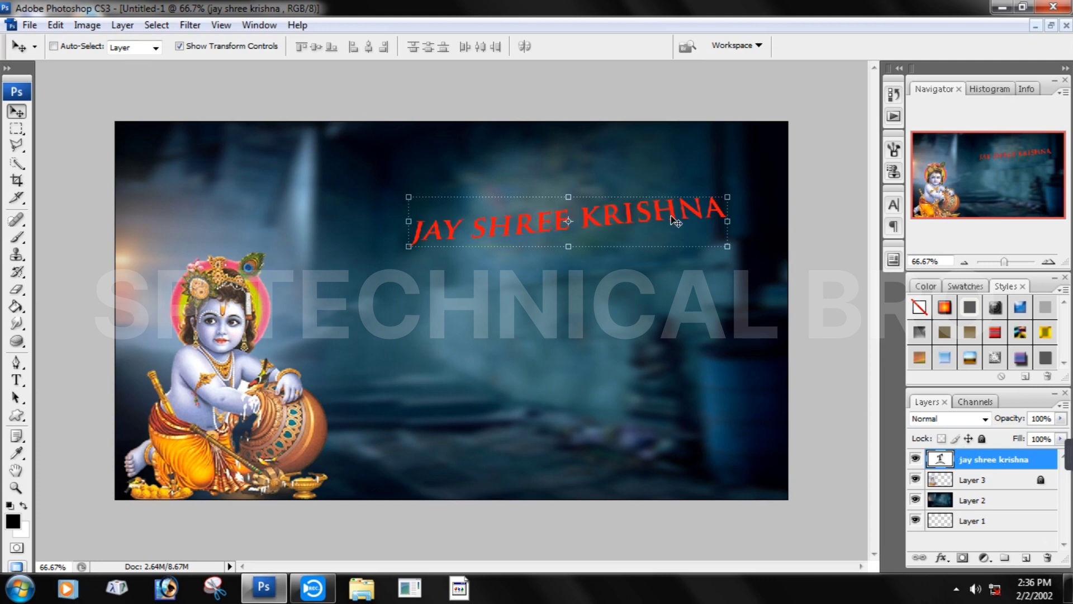
# Open the Blending Options of the "jay shree krishna" layer and shift the dialog to uncover more of the text
pyautogui.rightClick(982, 460)
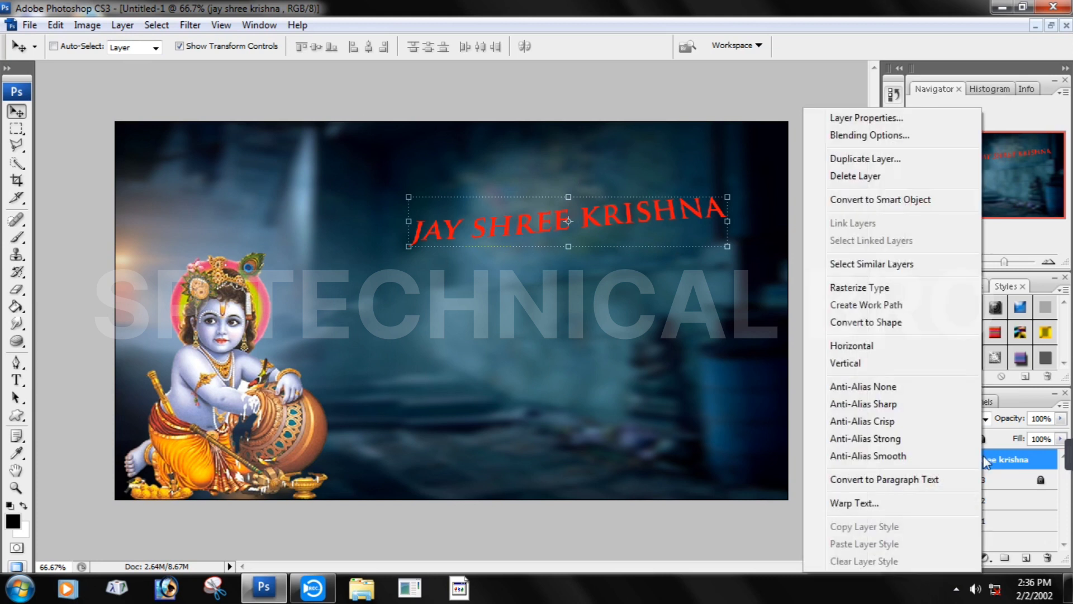
pyautogui.click(906, 137)
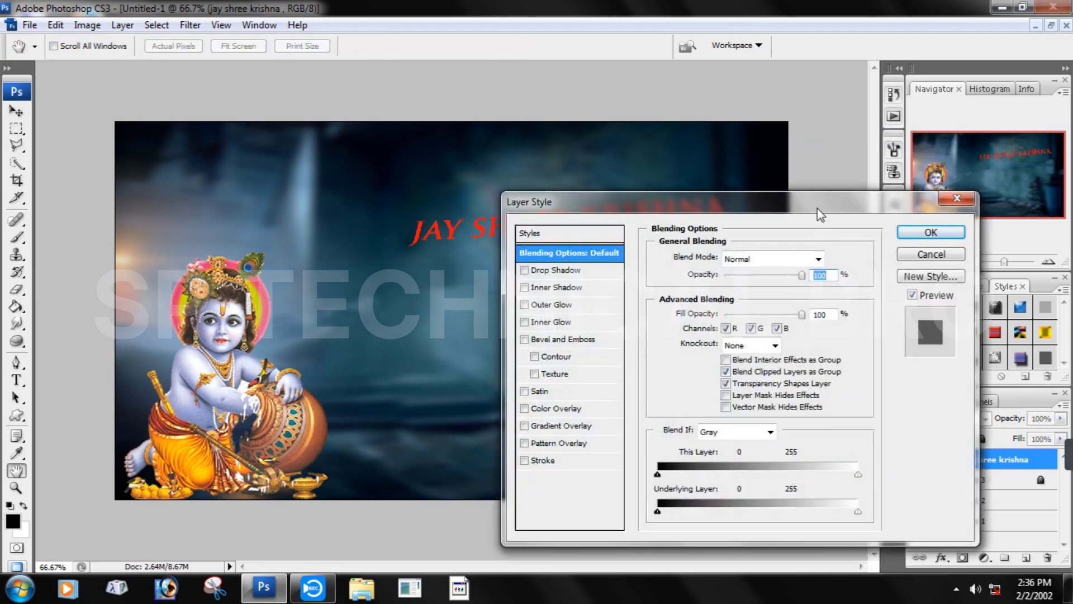
pyautogui.moveTo(820, 214); pyautogui.dragTo(898, 118)
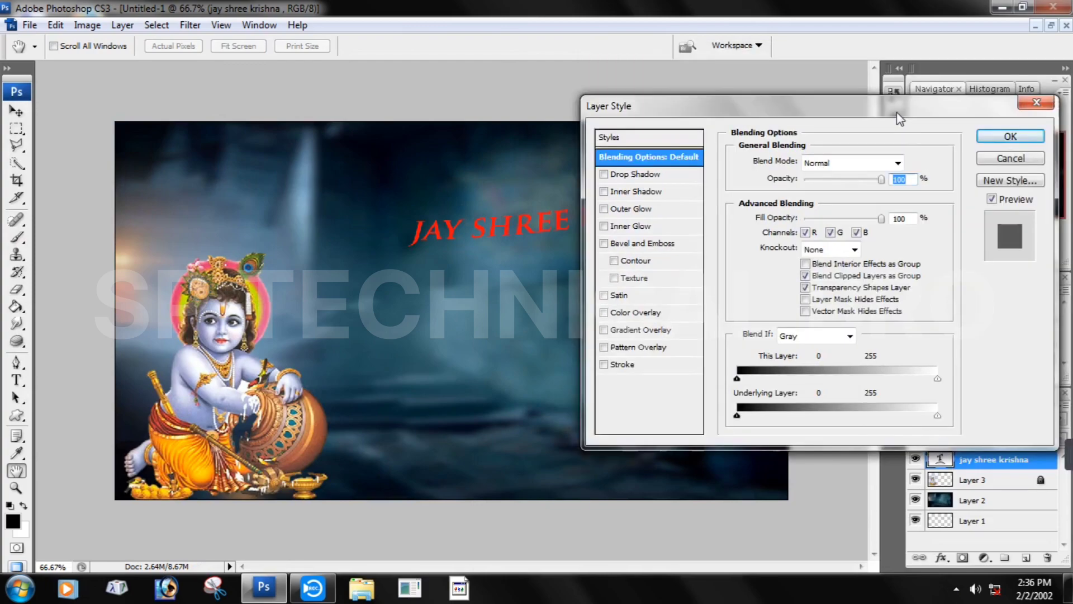